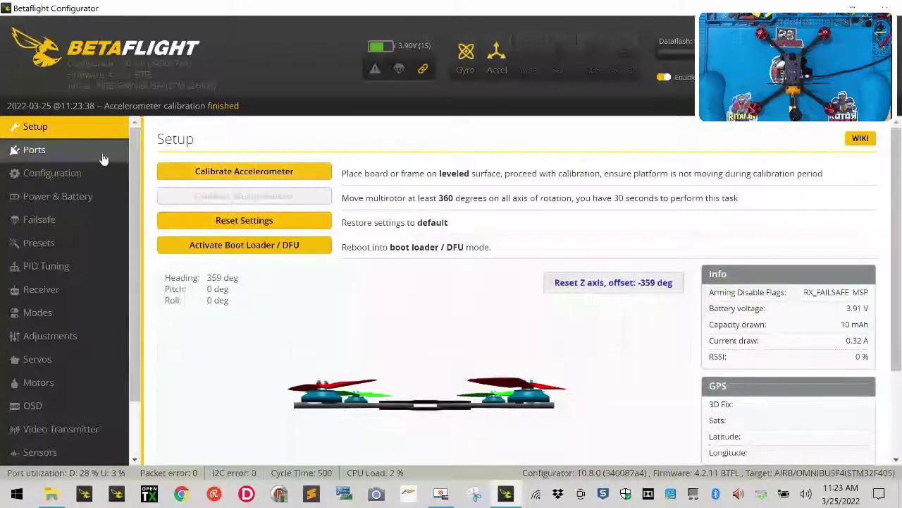
Enable Serial Rx on UART1 in the port settings, and save them with a reboot.
left_click(103, 154)
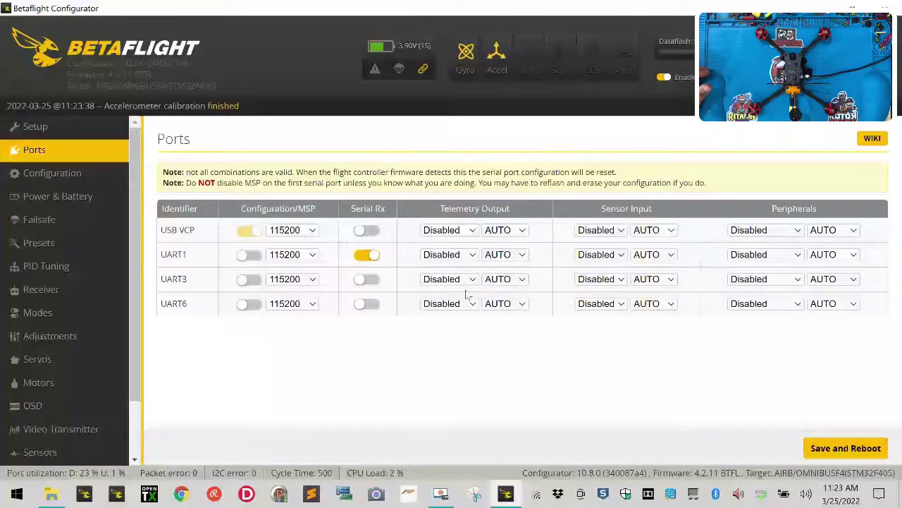
left_click(876, 454)
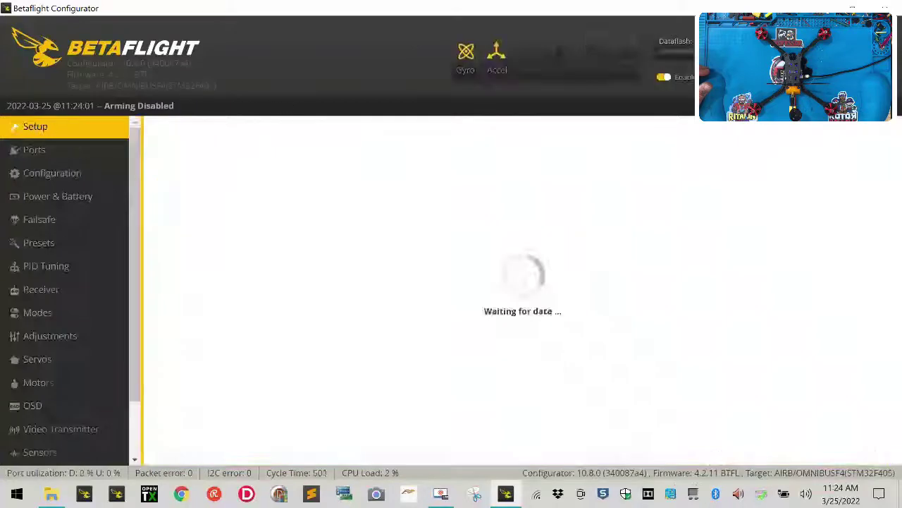
Set the craft name to DB5A in the configuration's personalization settings.
left_click(35, 182)
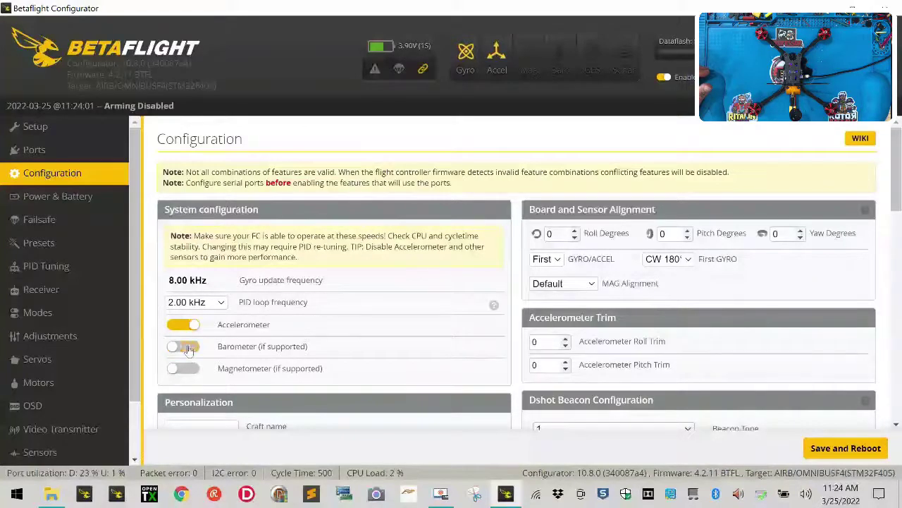
scroll(314, 363, "down", 2)
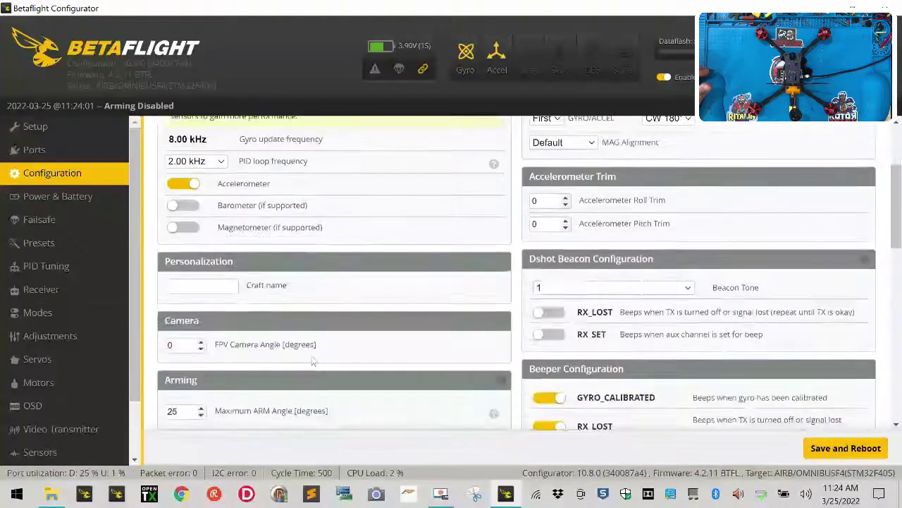
left_click(190, 287)
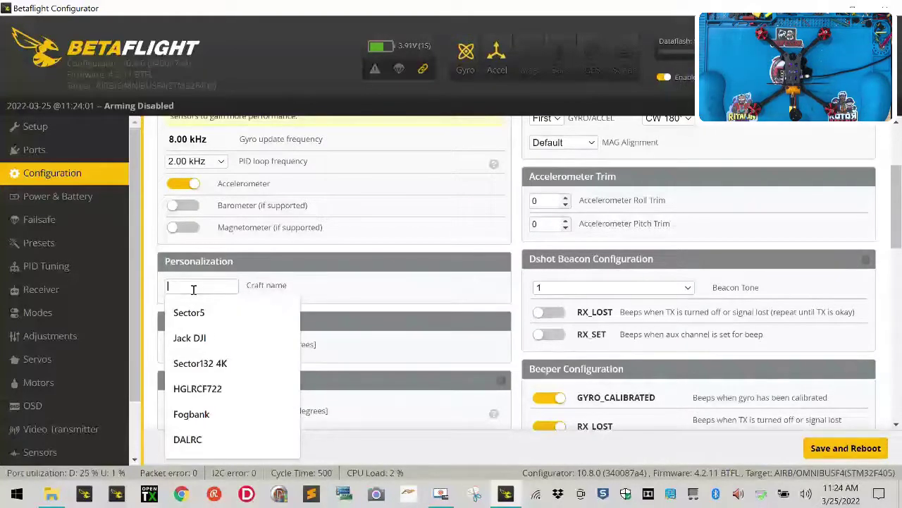
type("DB%")
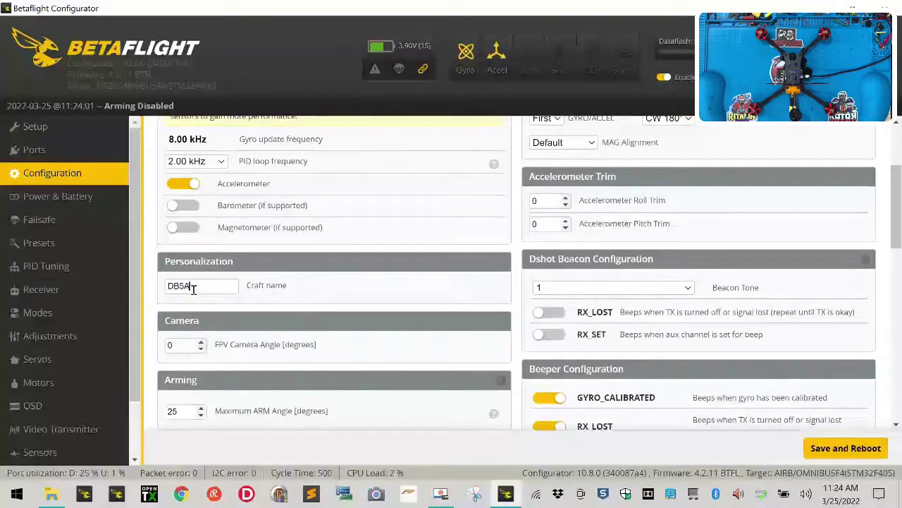
Enable TELEMETRY and disable AIRMODE in the other features, save with a reboot, and reconnect to the flight controller.
scroll(289, 386, "down", 8)
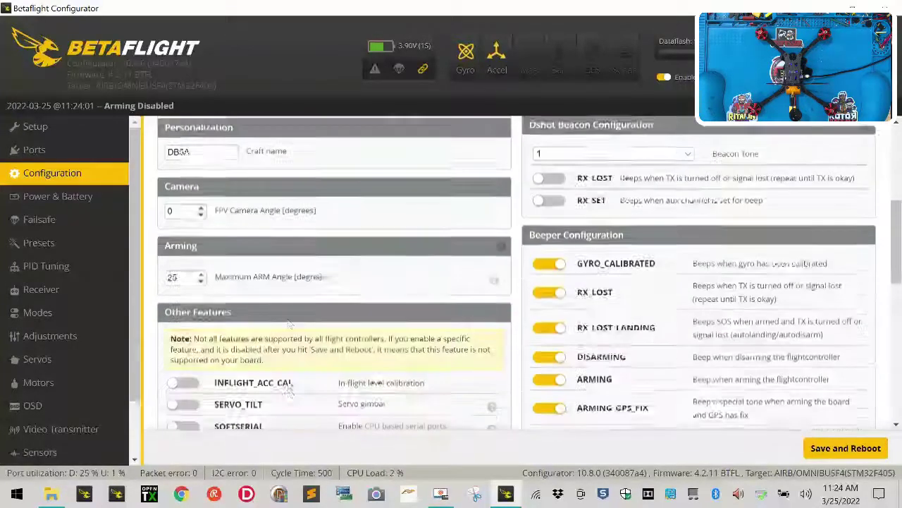
scroll(289, 386, "up", 5)
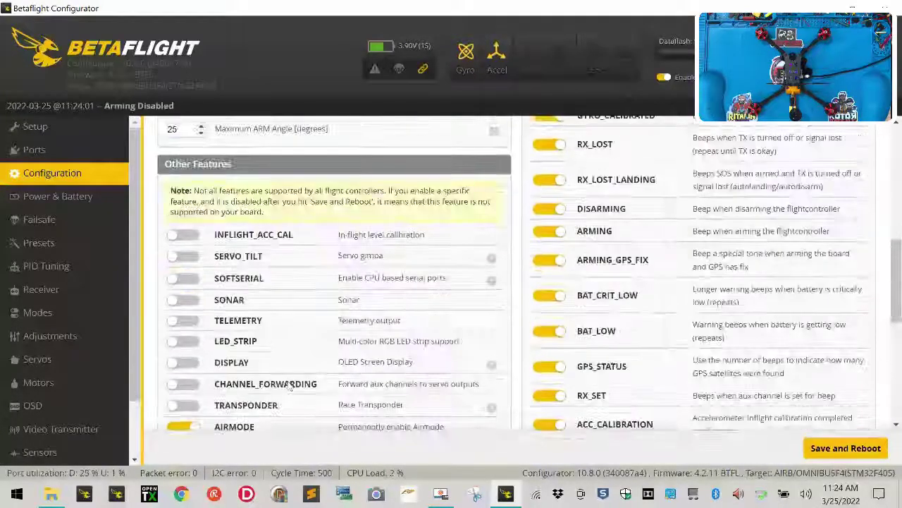
scroll(290, 387, "down", 3)
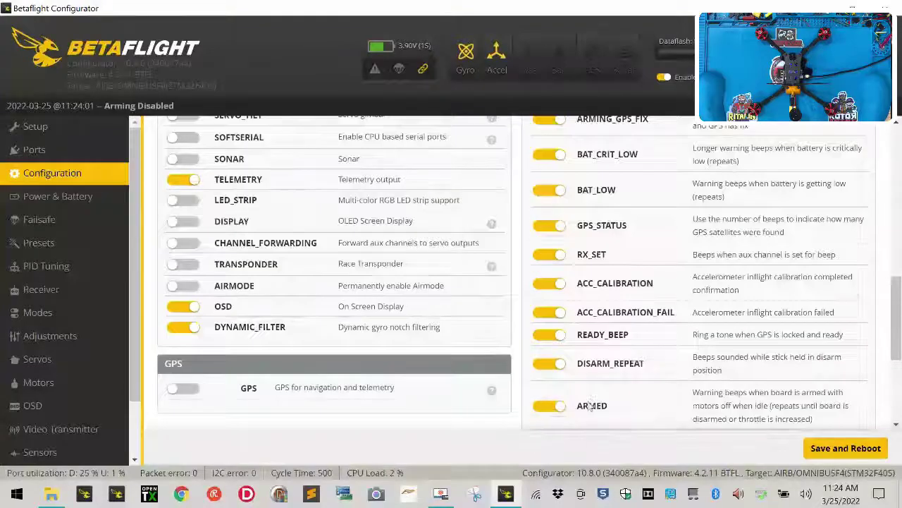
scroll(596, 419, "up", 10)
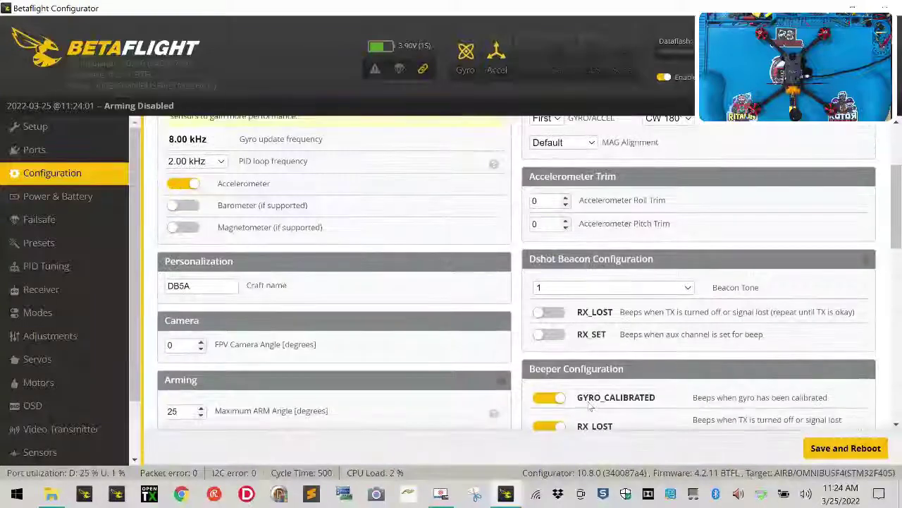
scroll(591, 407, "up", 4)
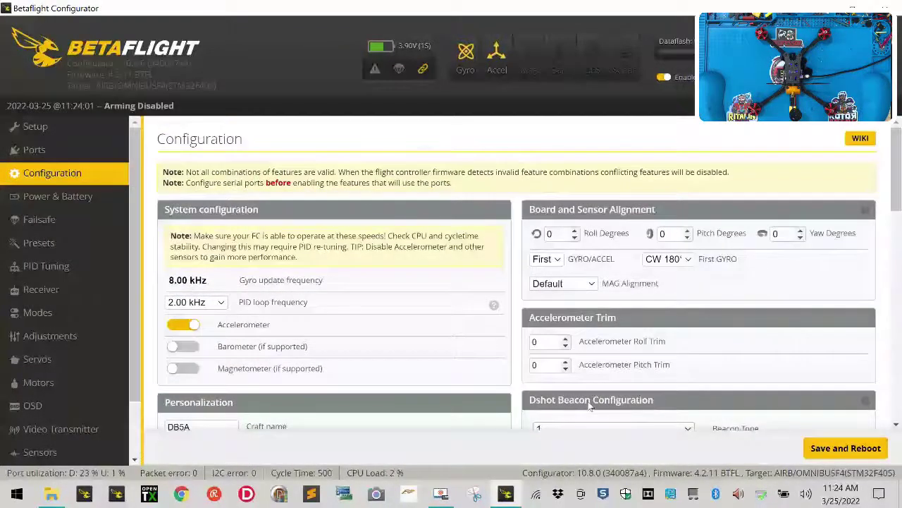
scroll(591, 407, "down", 15)
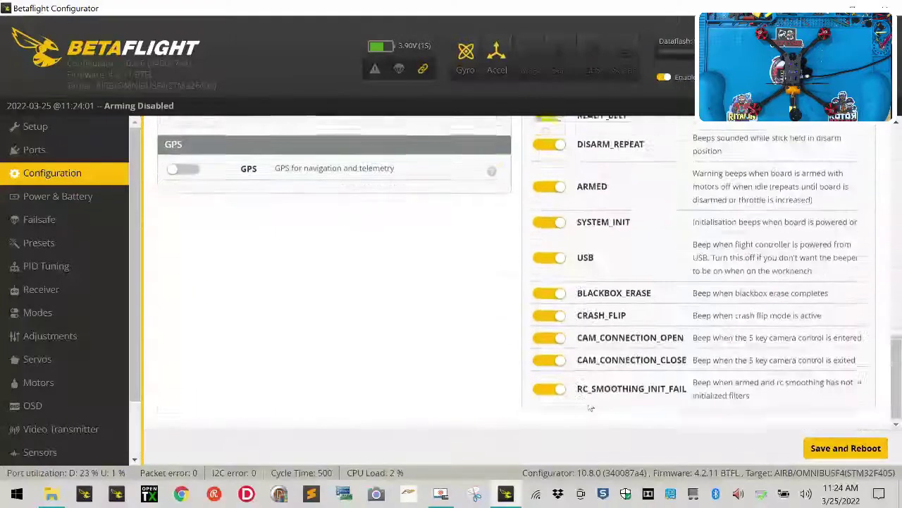
left_click(846, 448)
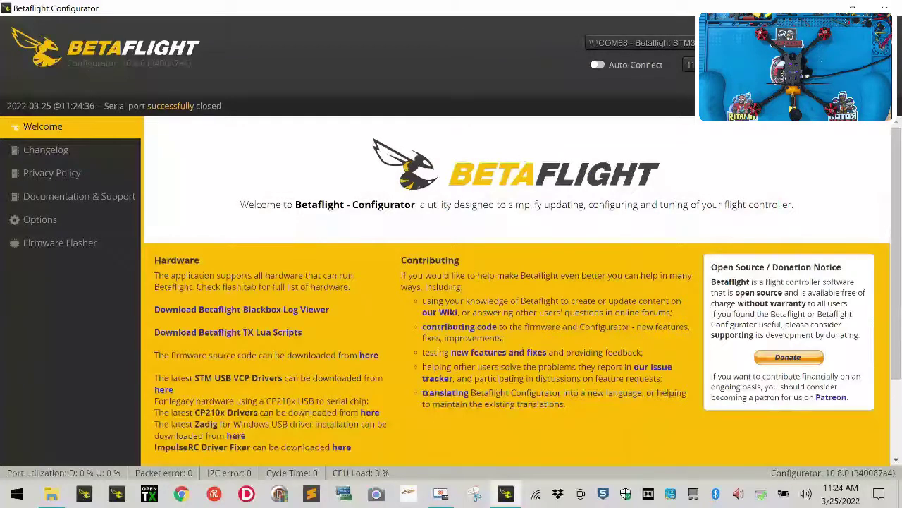
left_click(866, 53)
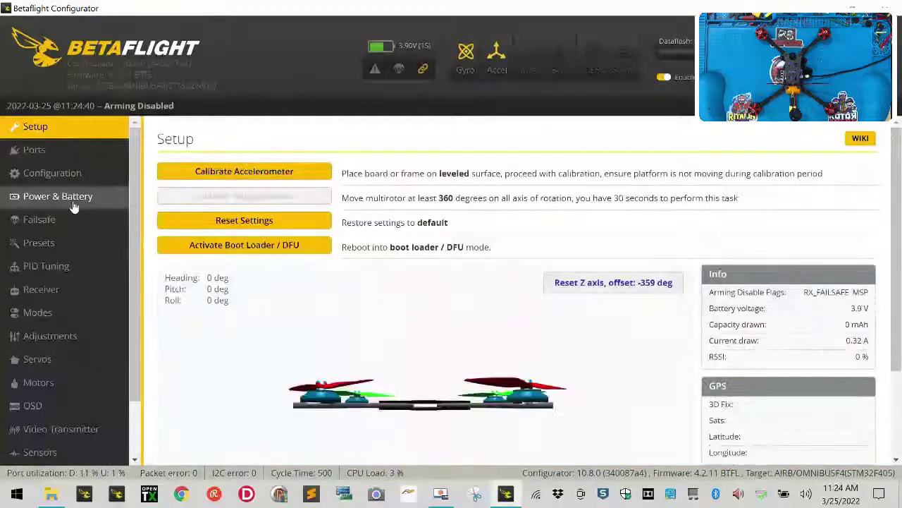
Examine the battery meter sources, cell voltage limits and voltage meter scale in the power and battery settings.
left_click(73, 204)
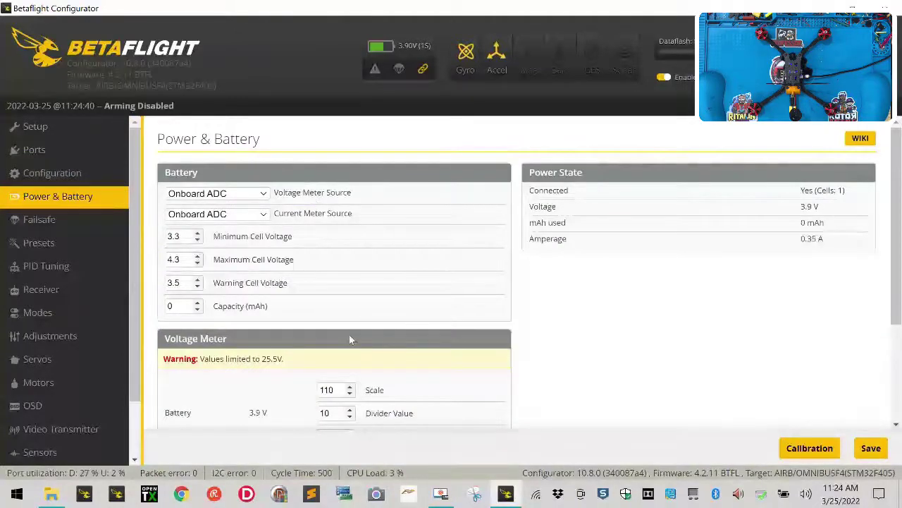
scroll(350, 339, "down", 2)
scroll(350, 339, "up", 2)
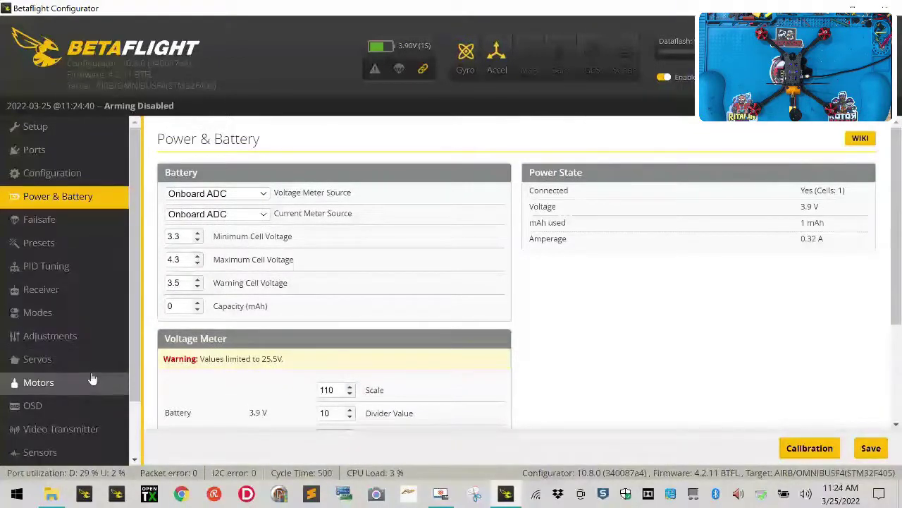
Set the receiver mode to Serial (via UART) with SBUS as the serial receiver provider, and save with a reboot.
left_click(85, 285)
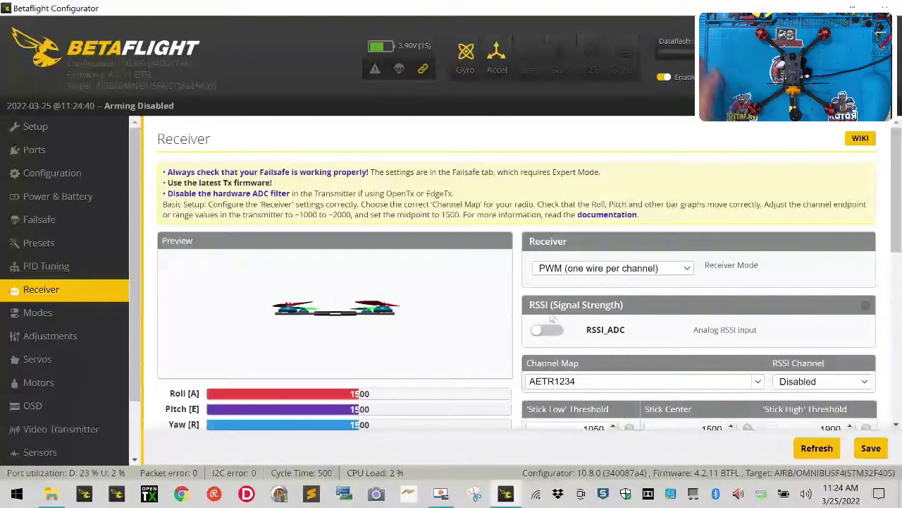
left_click(595, 273)
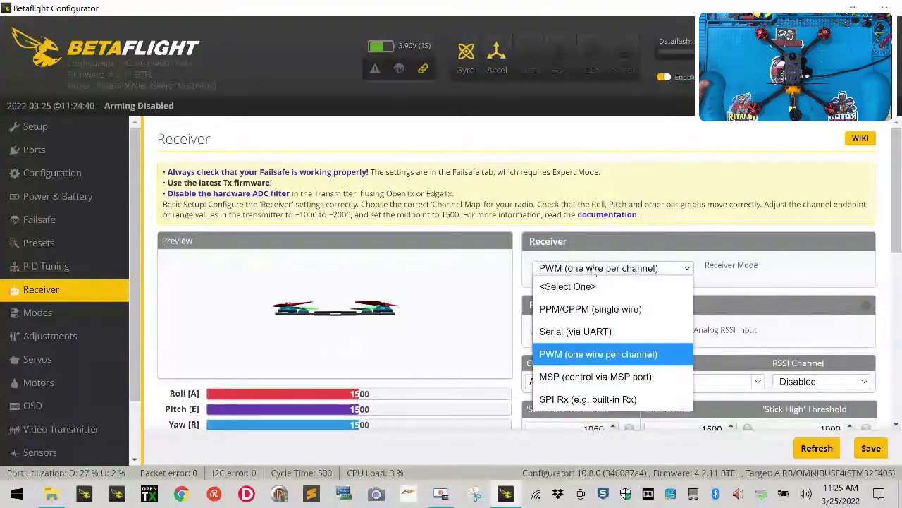
left_click(588, 344)
left_click(598, 337)
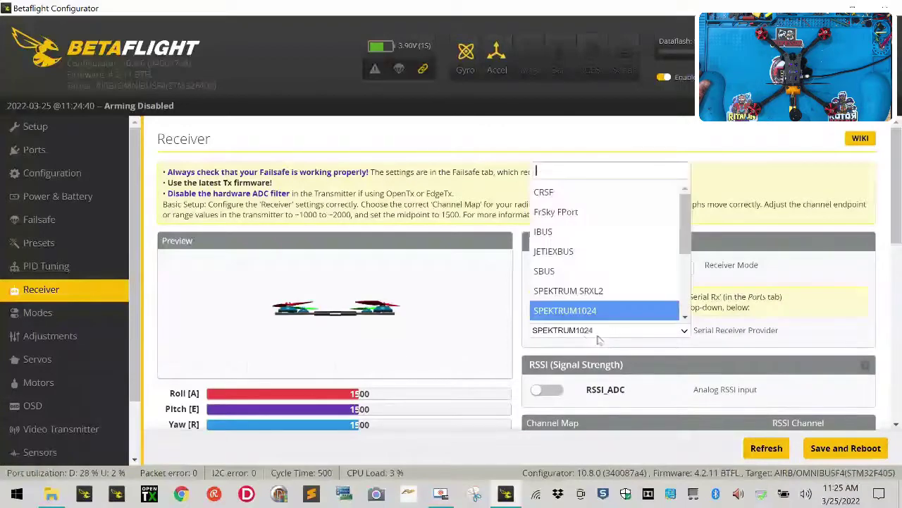
left_click(581, 273)
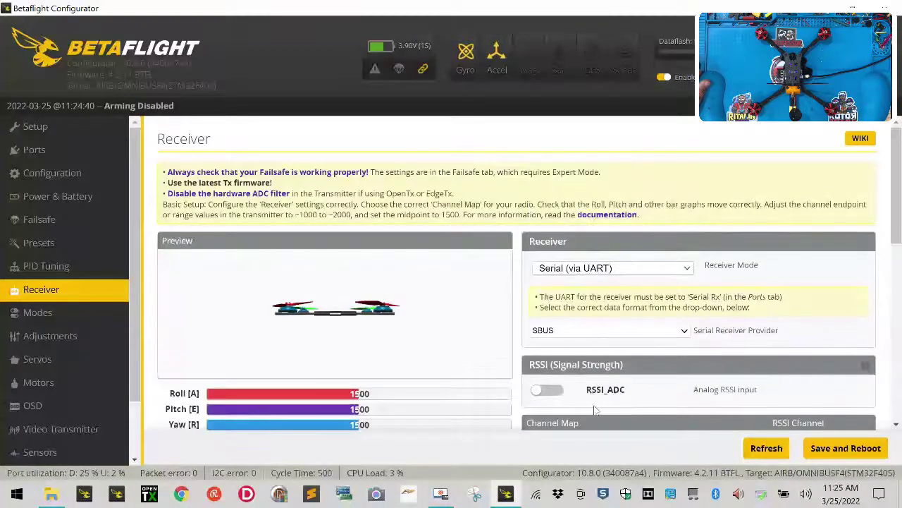
scroll(597, 409, "down", 10)
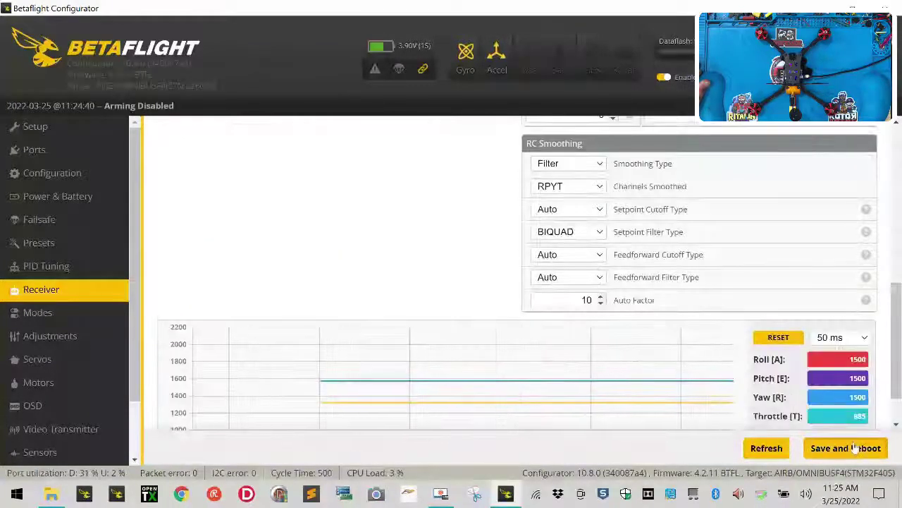
left_click(875, 447)
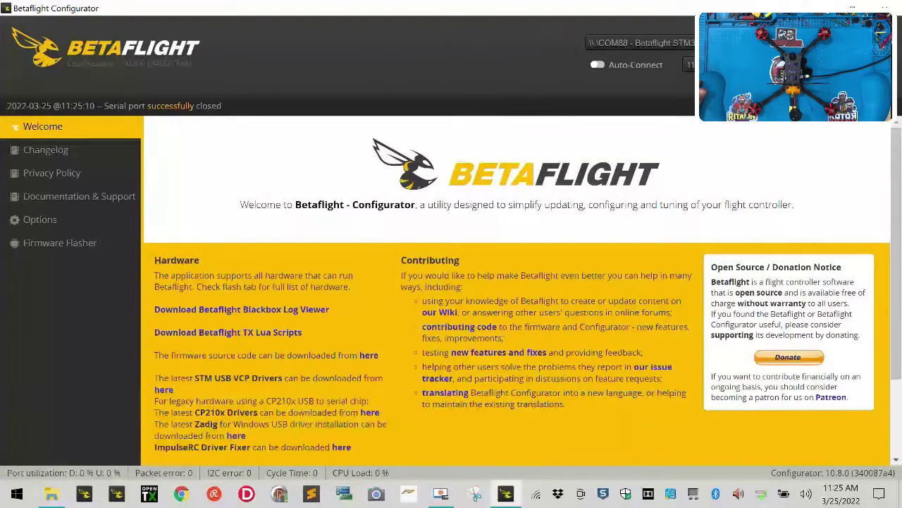
Examine the motor direction, ESC/motor protocol and throttle settings, and disconnect from the flight controller.
scroll(85, 281, "down", 2)
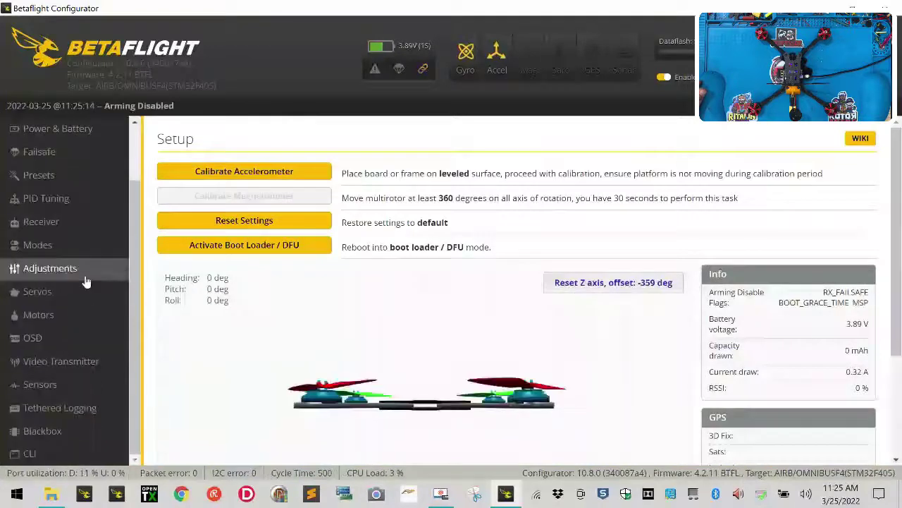
left_click(83, 322)
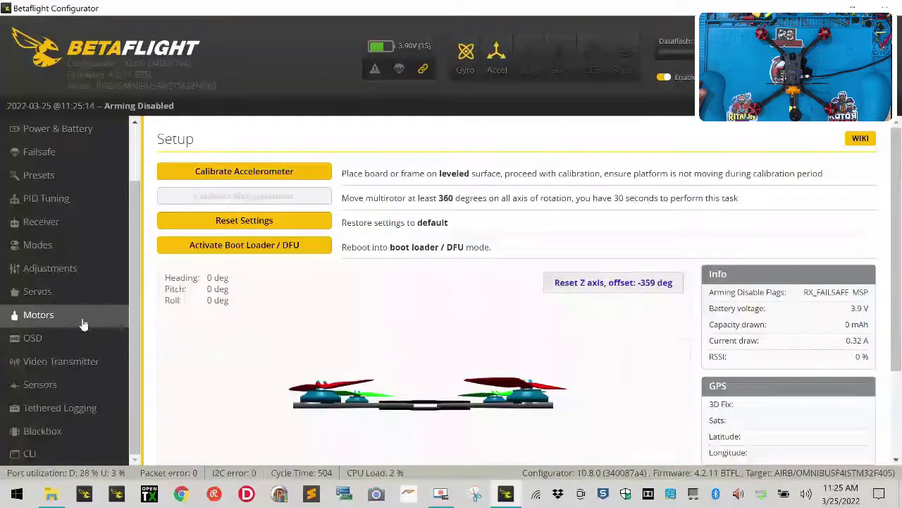
scroll(379, 358, "down", 3)
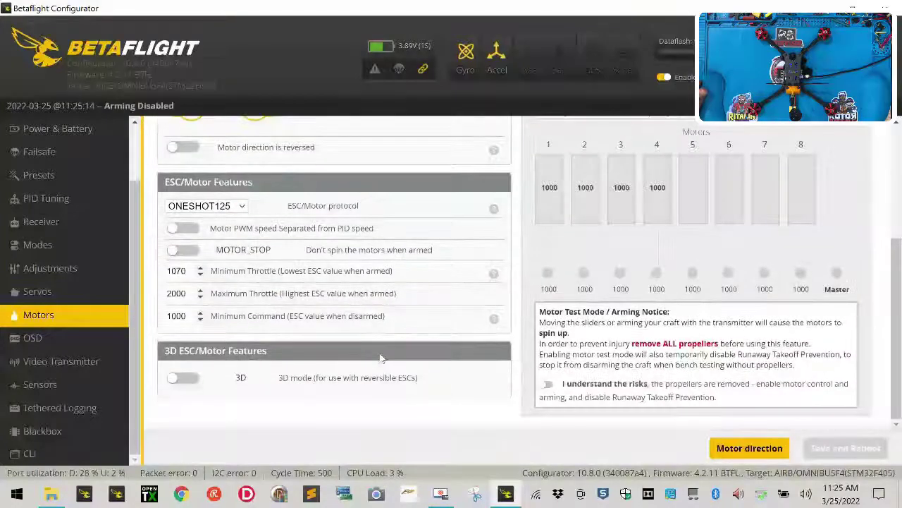
scroll(380, 358, "up", 3)
scroll(383, 359, "down", 2)
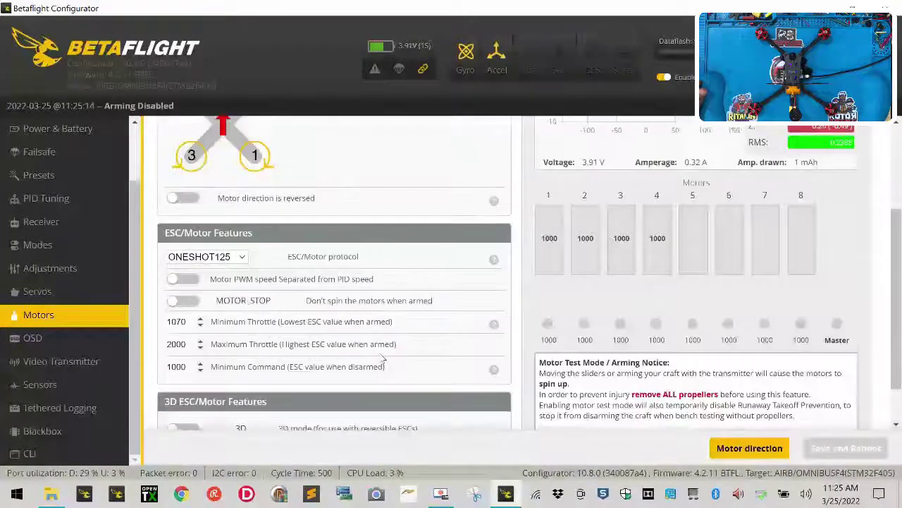
scroll(382, 359, "down", 1)
scroll(383, 359, "up", 3)
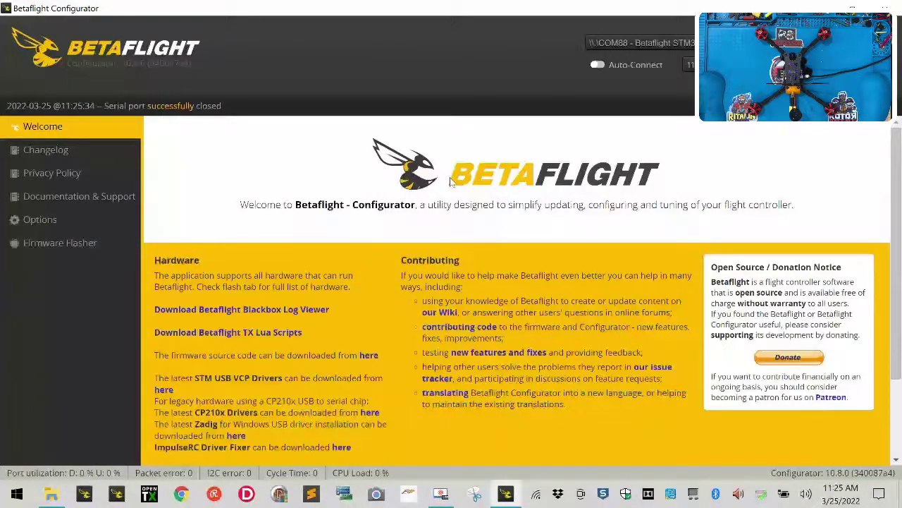
Switch to BLHeliSuite, move its window slightly, and select COM 88 as the connection port.
left_click(282, 495)
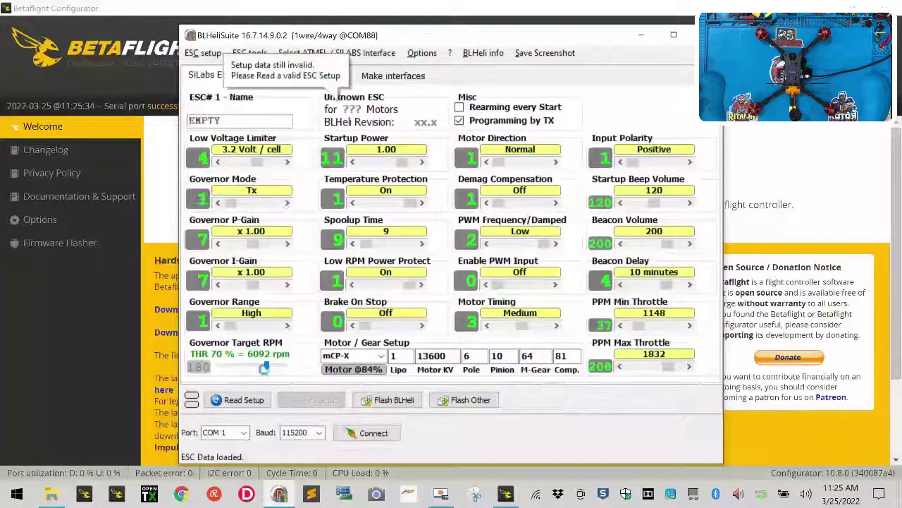
left_click(243, 433)
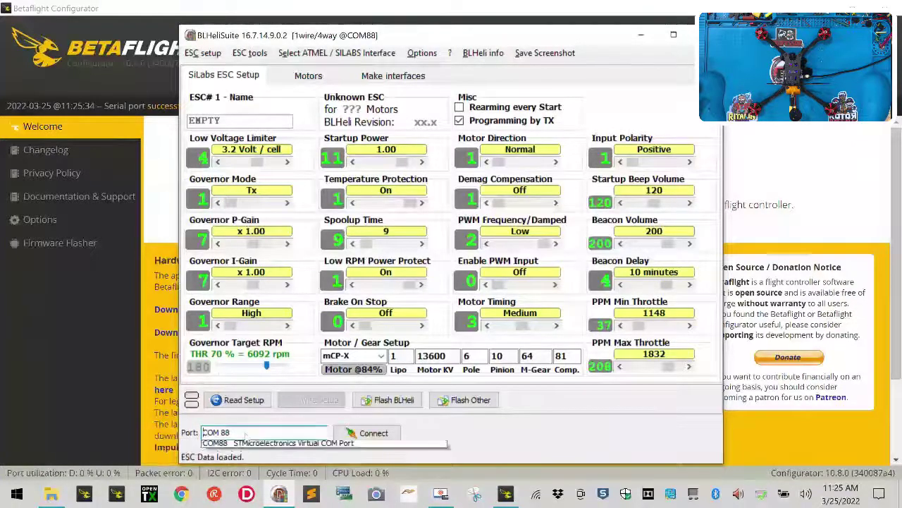
left_click(564, 449)
left_click_drag(592, 39, 630, 49)
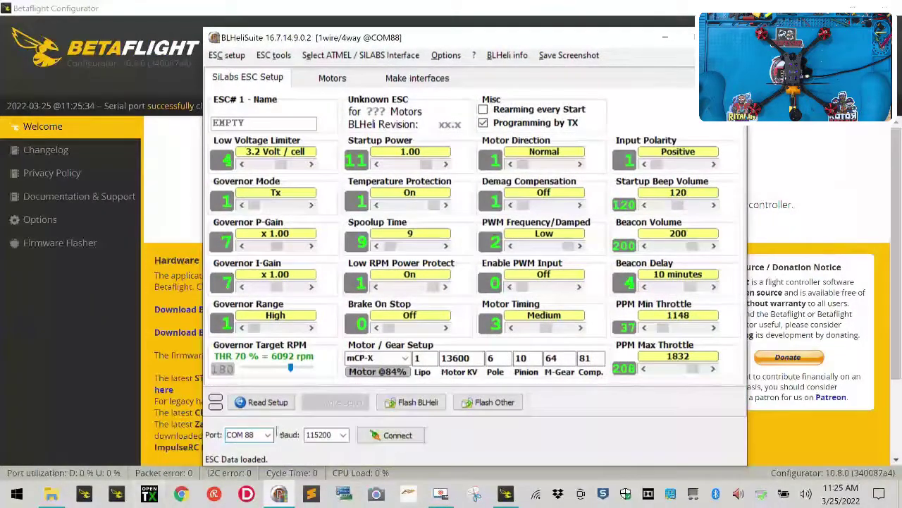
left_click(262, 435)
left_click(265, 449)
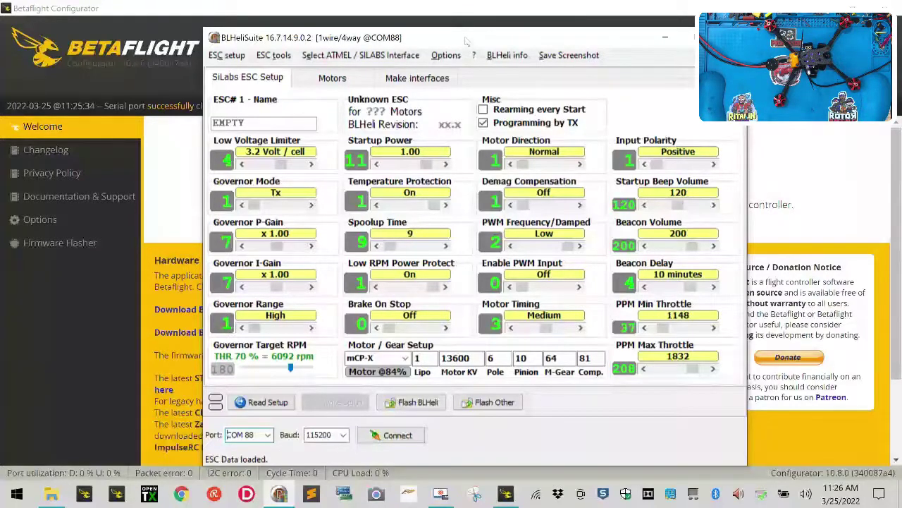
Read the setup of the connected ESCs and dismiss the information dialogs.
left_click(279, 405)
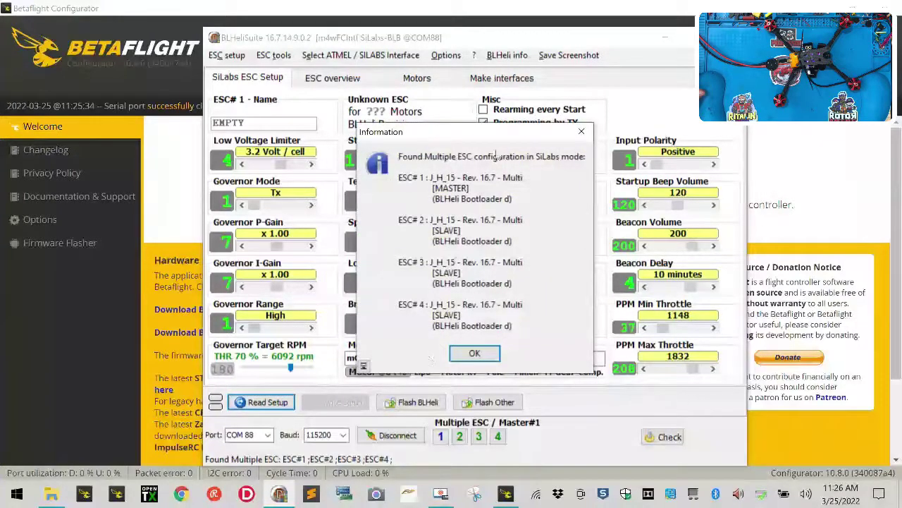
left_click(474, 352)
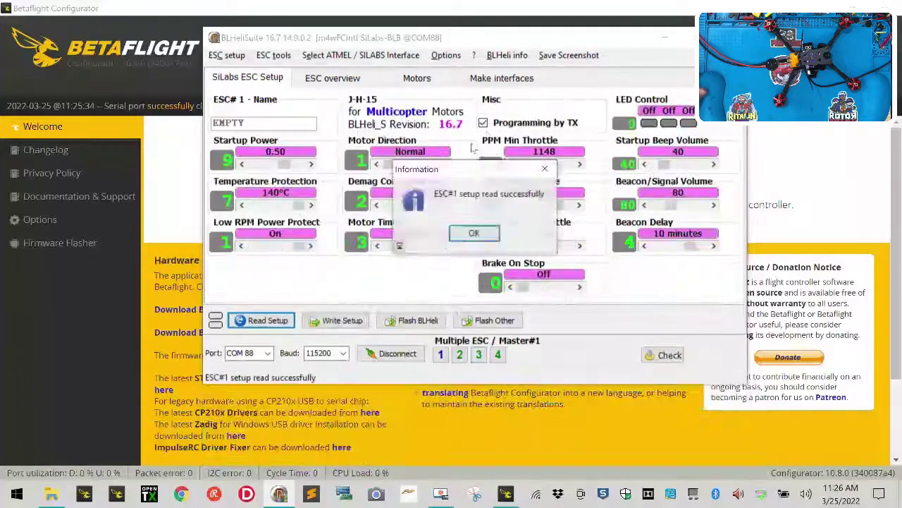
left_click(474, 232)
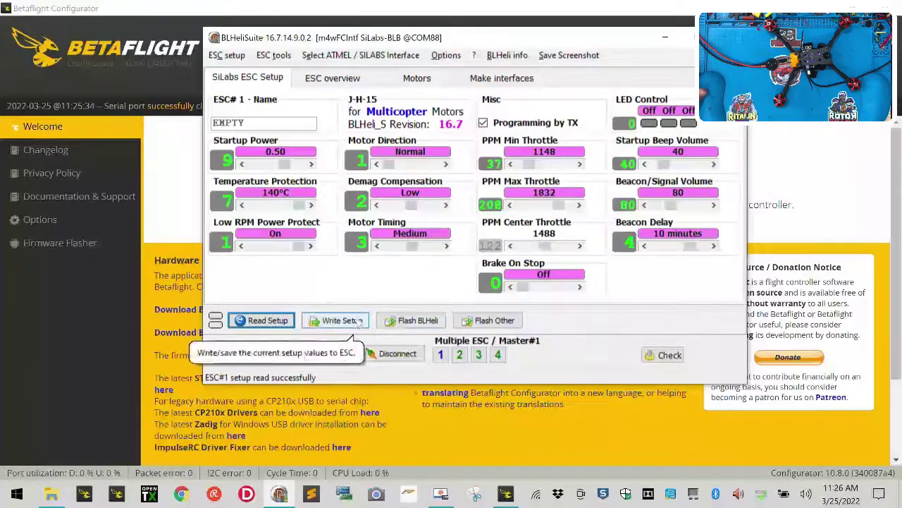
Flash ESC #1 with the J-H-15 MULTI BLHeli 16.7 firmware, accepting the same-revision warning and the completion notice.
left_click(418, 324)
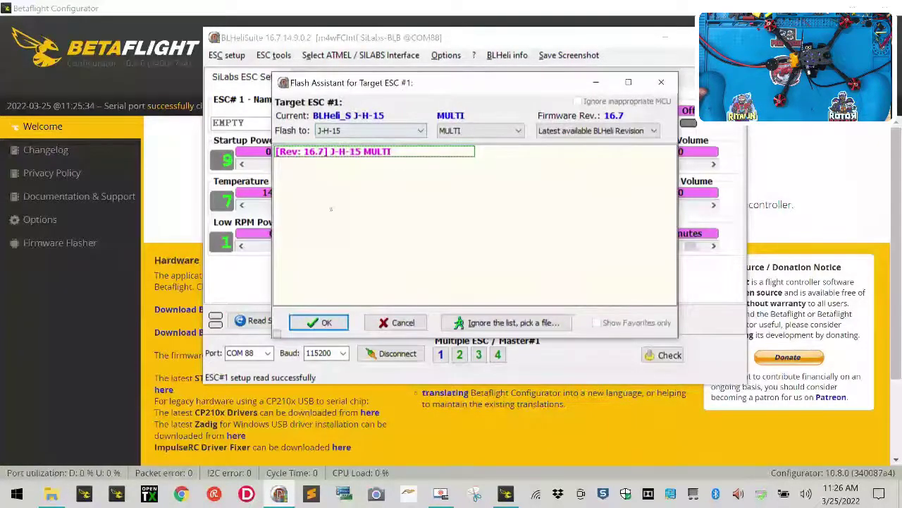
left_click(322, 326)
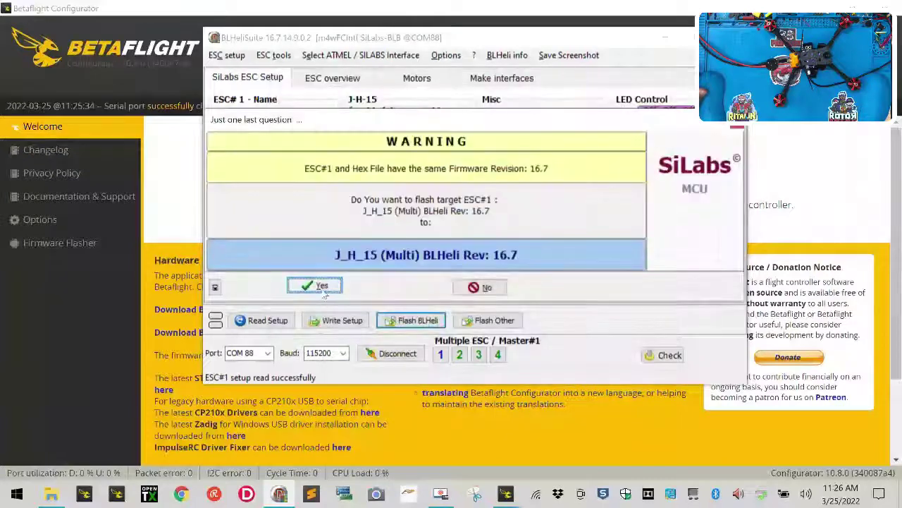
left_click(322, 290)
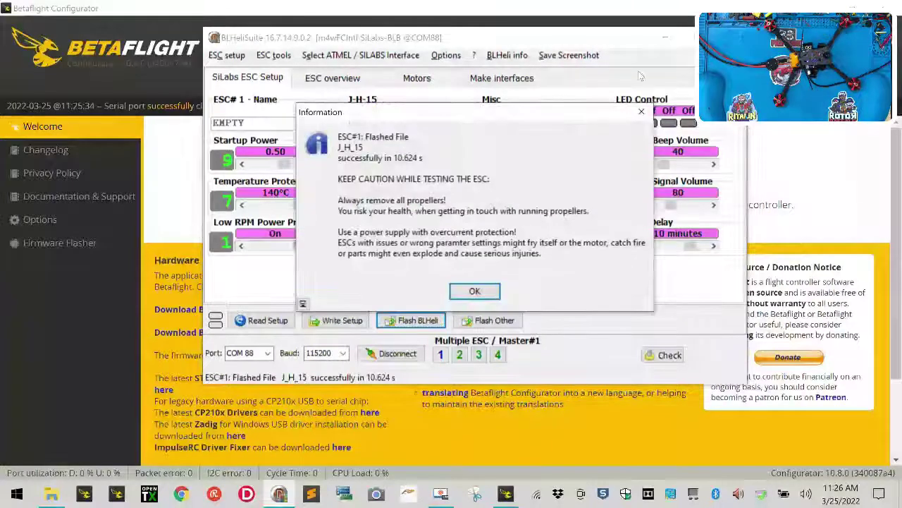
left_click(471, 291)
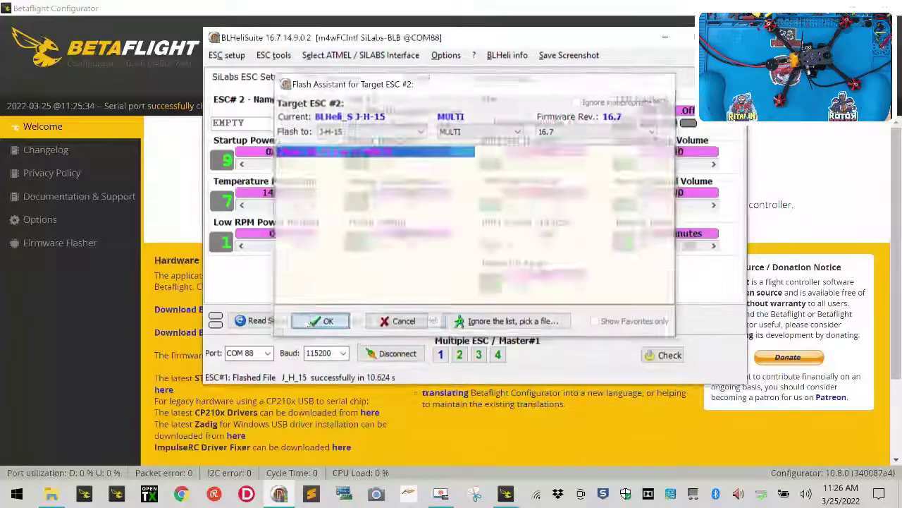
Flash ESC #2 and ESC #3 with the J-H-15 MULTI BLHeli 16.7 firmware.
left_click(322, 322)
left_click(315, 287)
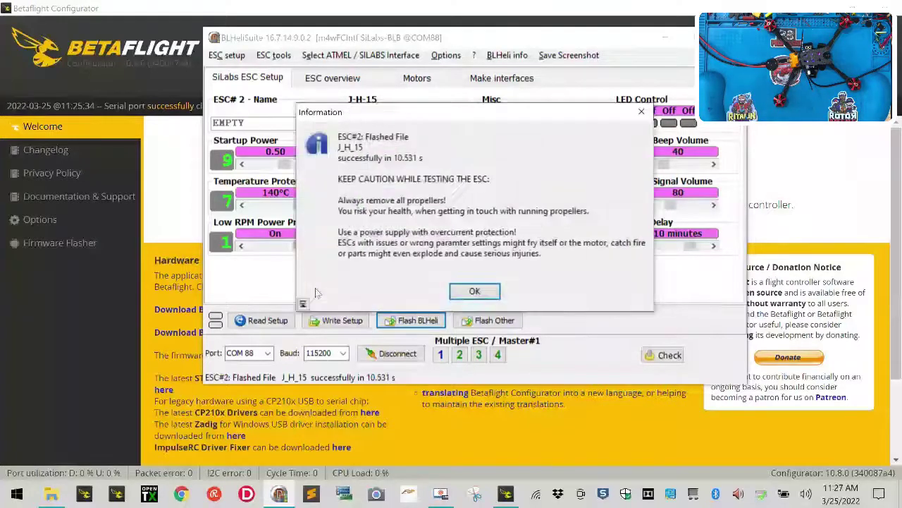
left_click(474, 291)
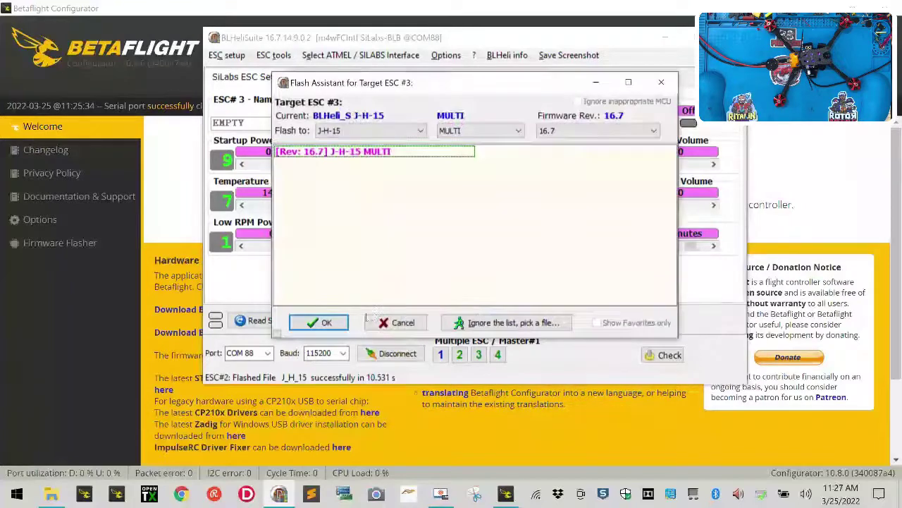
left_click(314, 320)
left_click(328, 288)
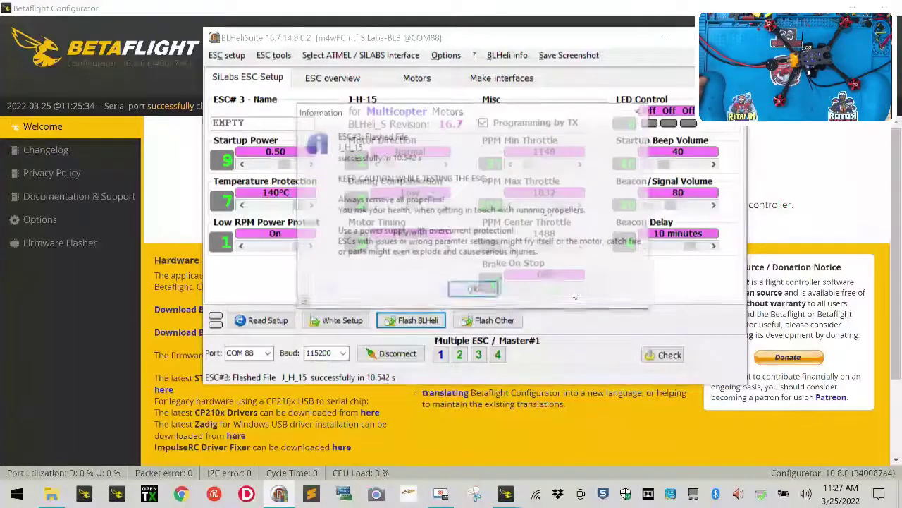
left_click(474, 289)
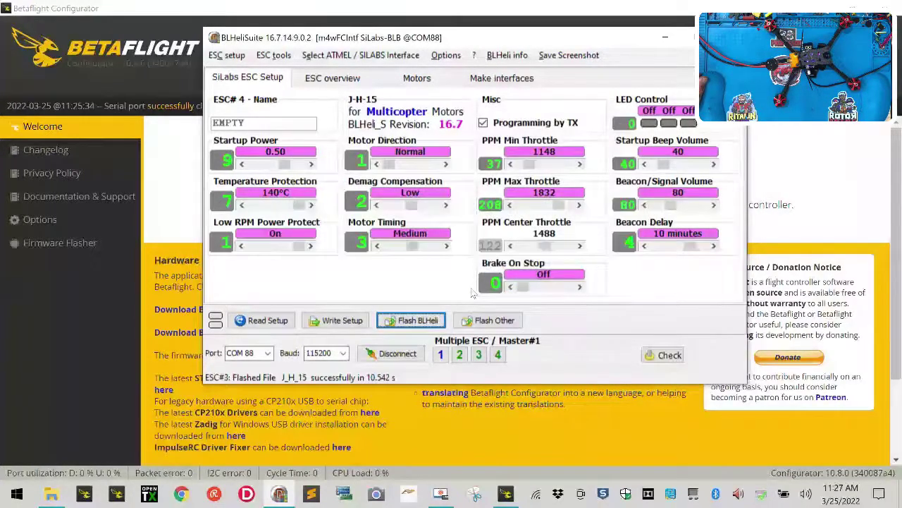
Flash ESC #4 with the J-H-15 MULTI BLHeli 16.7 firmware and disconnect from the ESC interface.
left_click(412, 321)
left_click(322, 324)
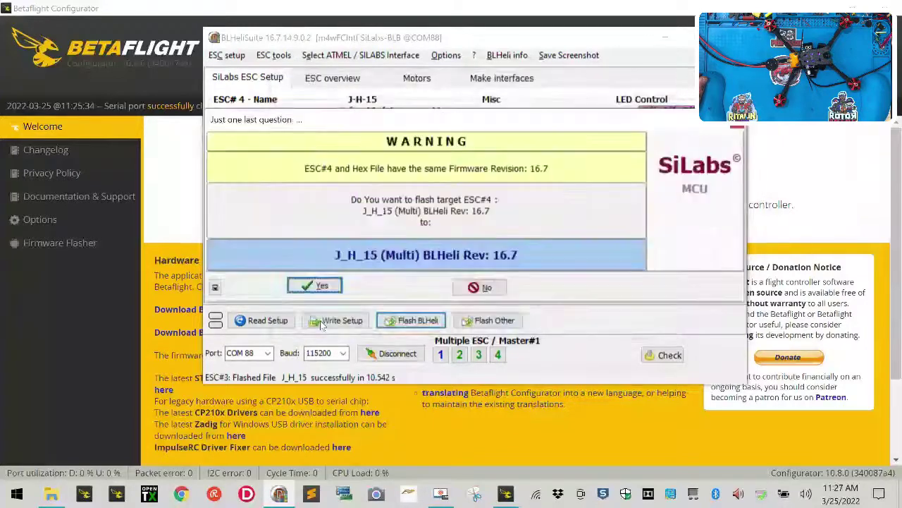
left_click(322, 288)
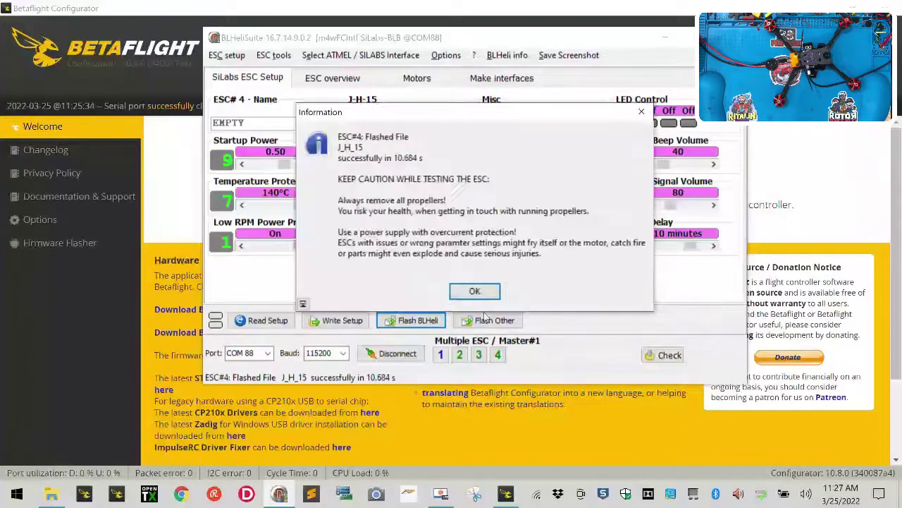
left_click(478, 290)
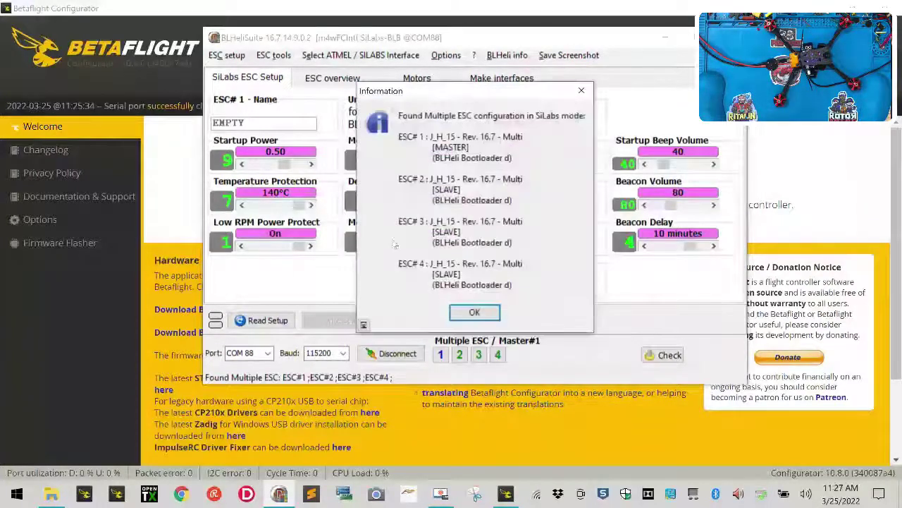
left_click(476, 315)
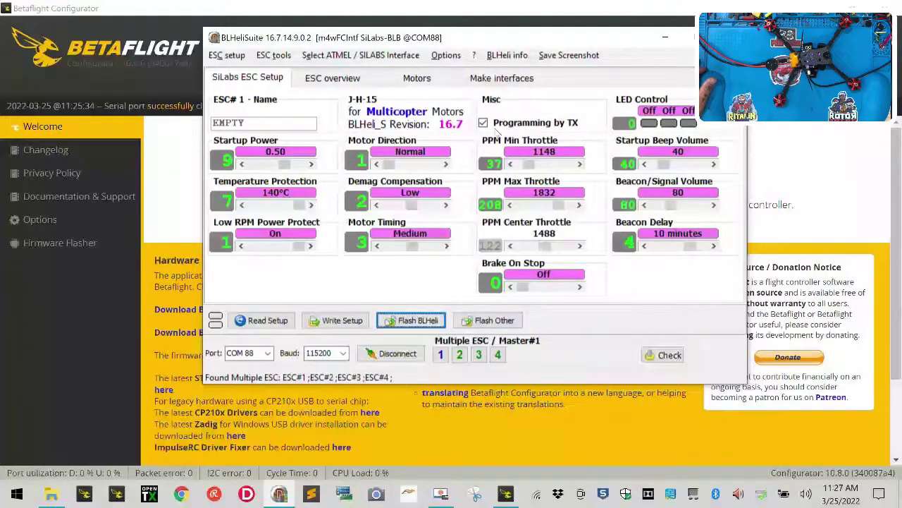
left_click(407, 359)
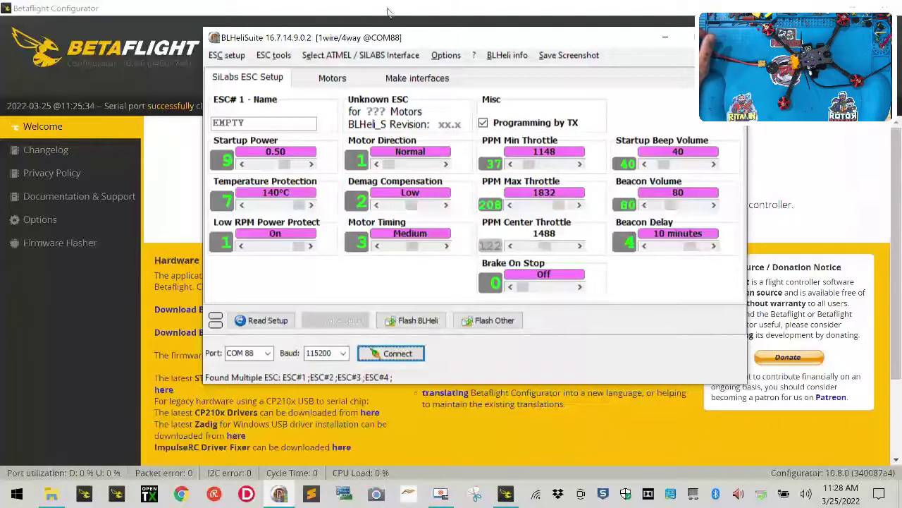
Switch to Betaflight Configurator, connect to the flight controller, reset the Z axis and calibrate the accelerometer.
left_click(414, 11)
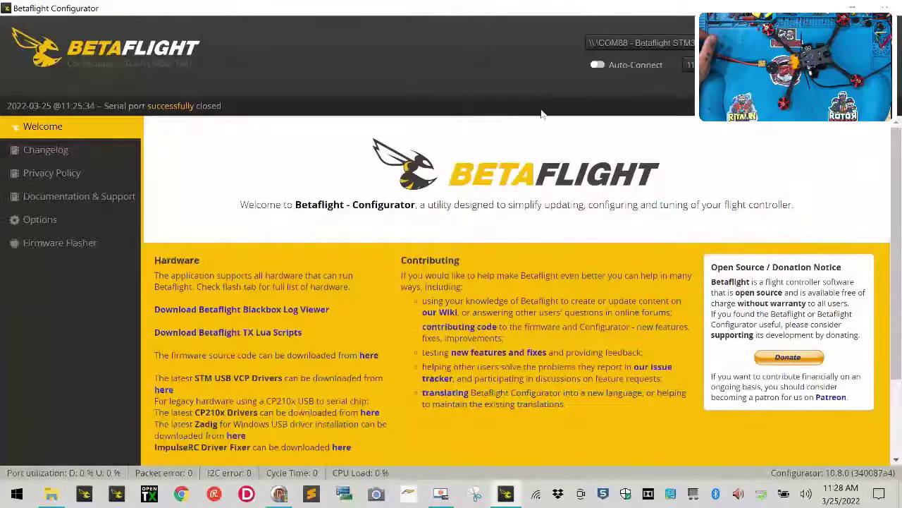
left_click(869, 52)
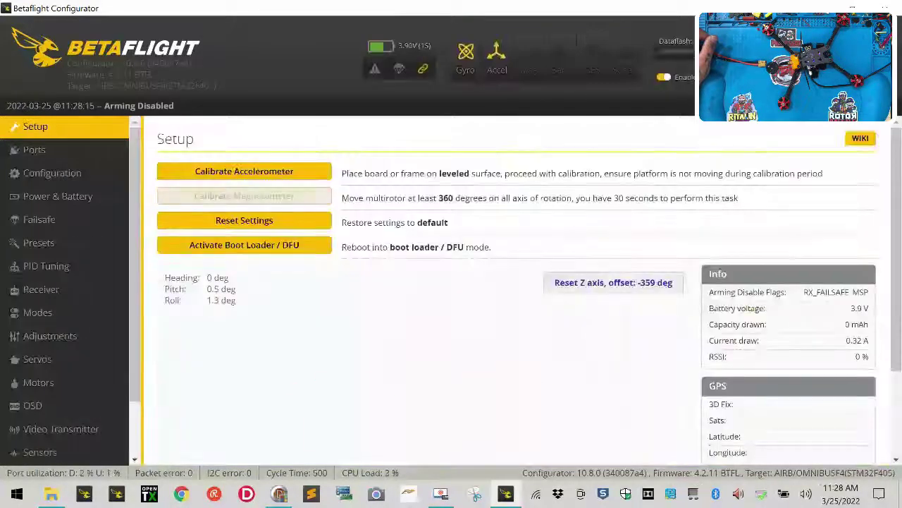
left_click(626, 285)
left_click(264, 171)
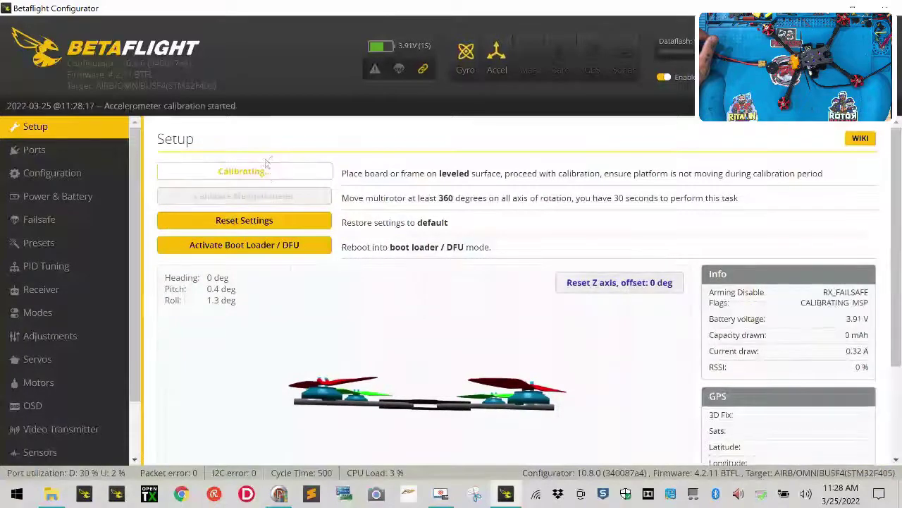
Enable motor test mode in the motor settings by accepting the propeller safety risks.
left_click(38, 385)
scroll(607, 374, "down", 2)
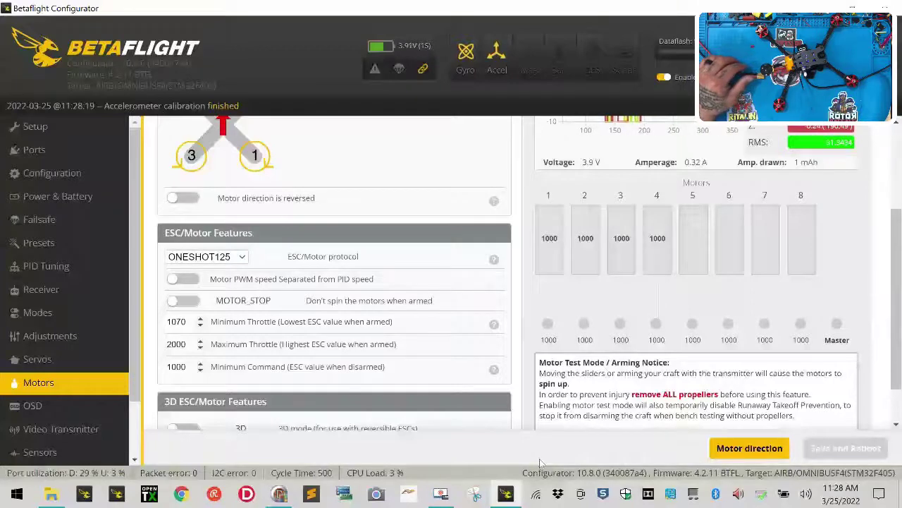
scroll(605, 373, "up", 2)
scroll(482, 394, "down", 3)
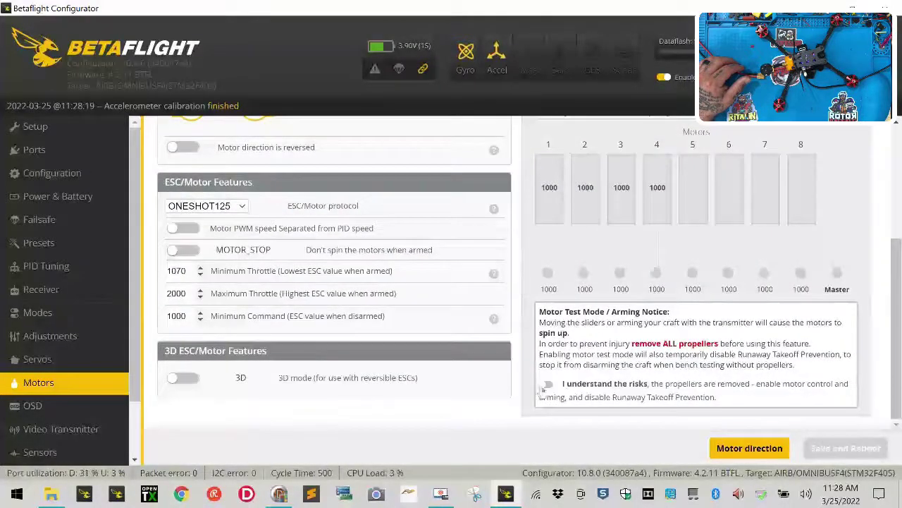
left_click(547, 385)
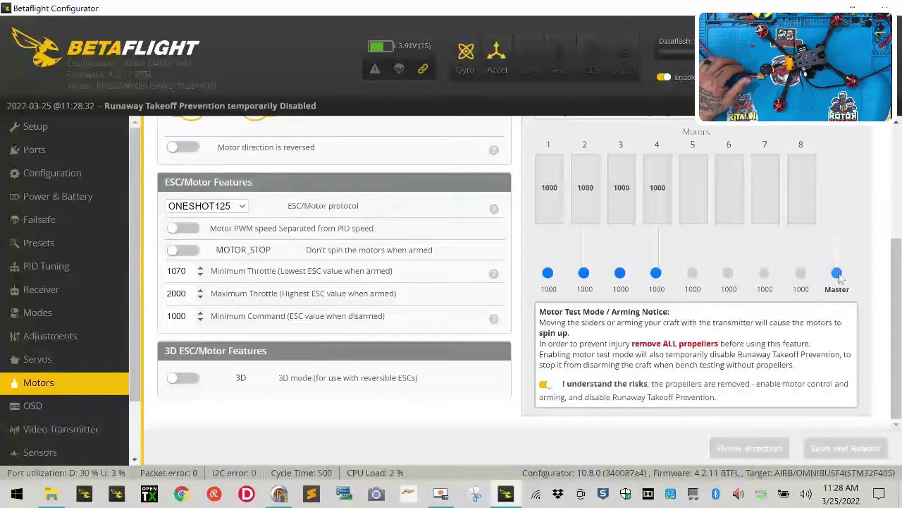
Calibrate the ESC throttle range by setting the master motor output to 2000 and back to 1000, and end motor testing.
left_click_drag(838, 273, 836, 233)
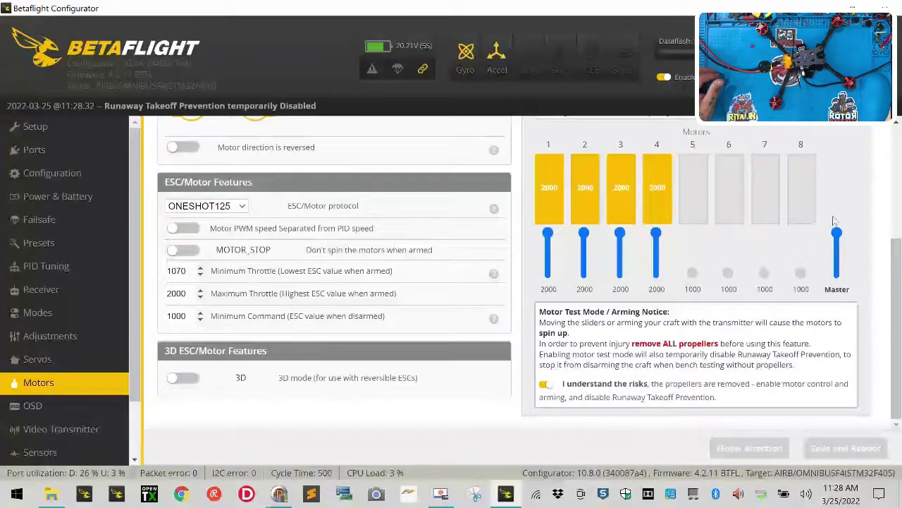
left_click_drag(837, 233, 837, 273)
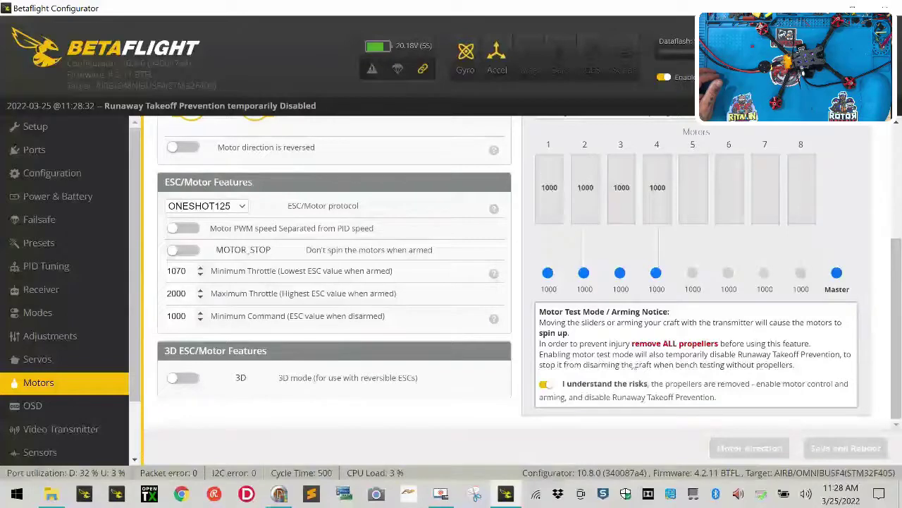
left_click(546, 385)
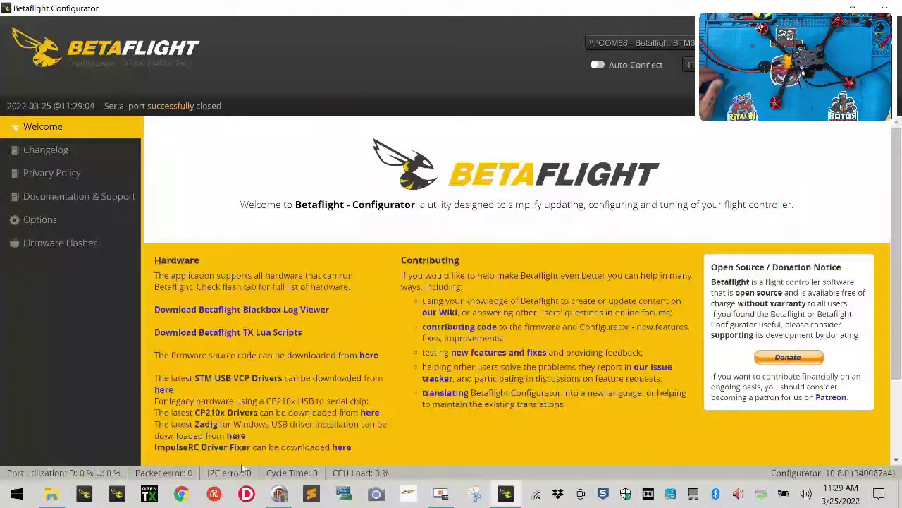
Switch to BLHeliSuite, read the setup of all four ESCs, and dismiss the information dialogs.
left_click(286, 495)
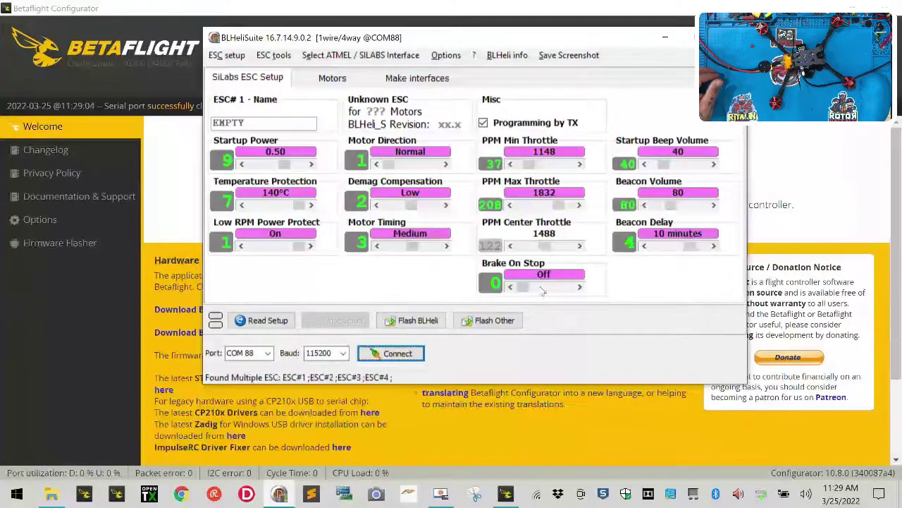
left_click(268, 320)
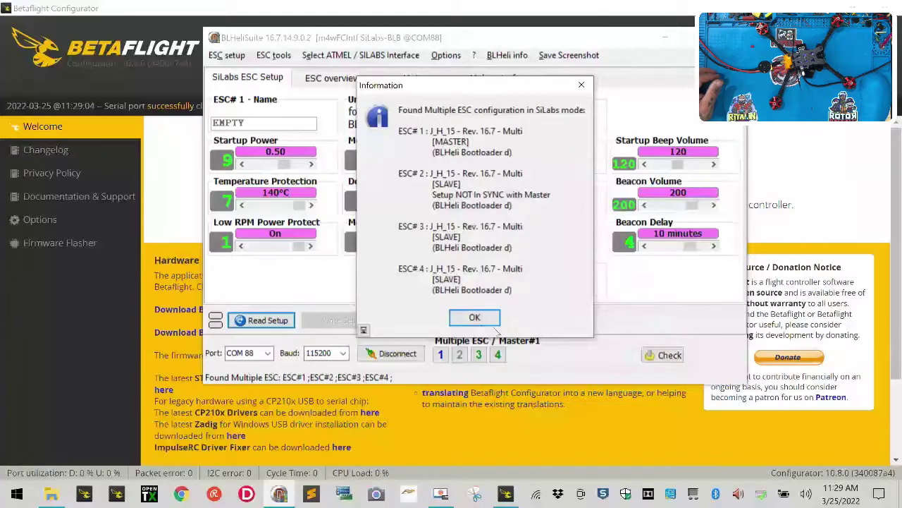
left_click(475, 318)
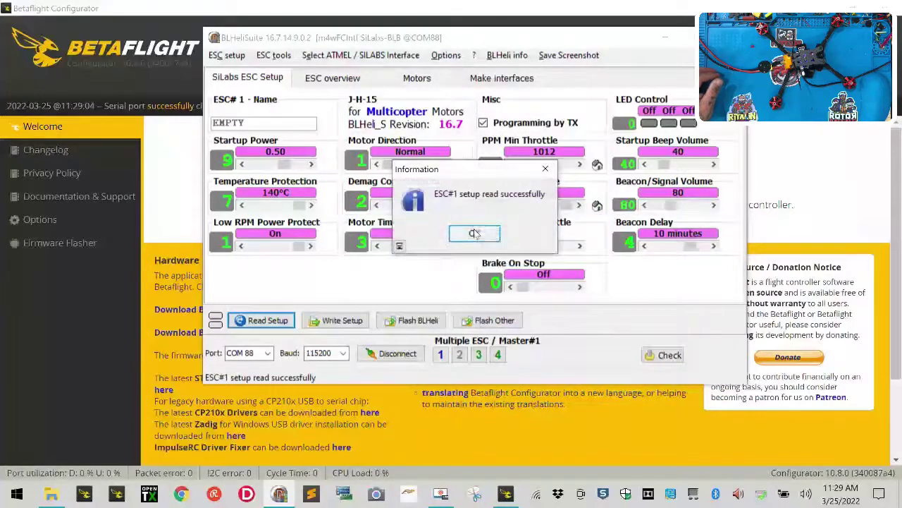
left_click(459, 235)
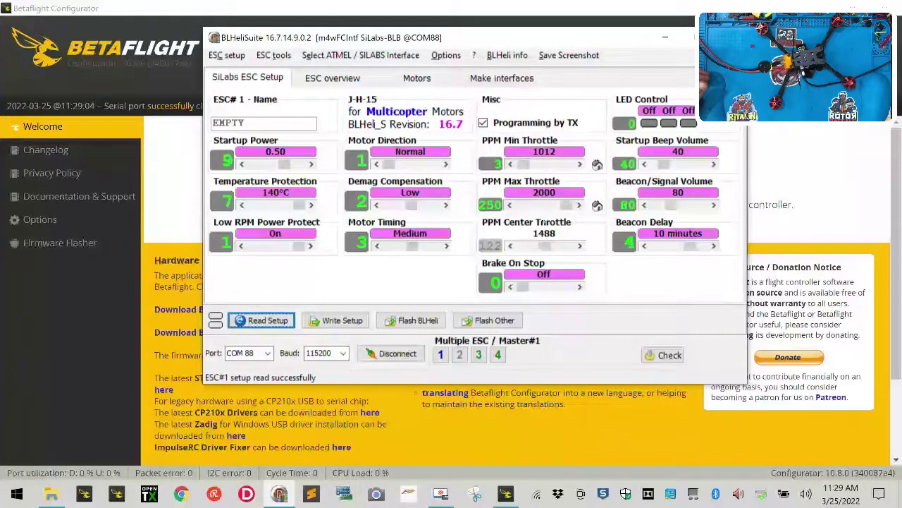
Compare the PPM minimum and maximum throttle of each ESC individually, and reselect all four ESCs.
left_click(440, 355)
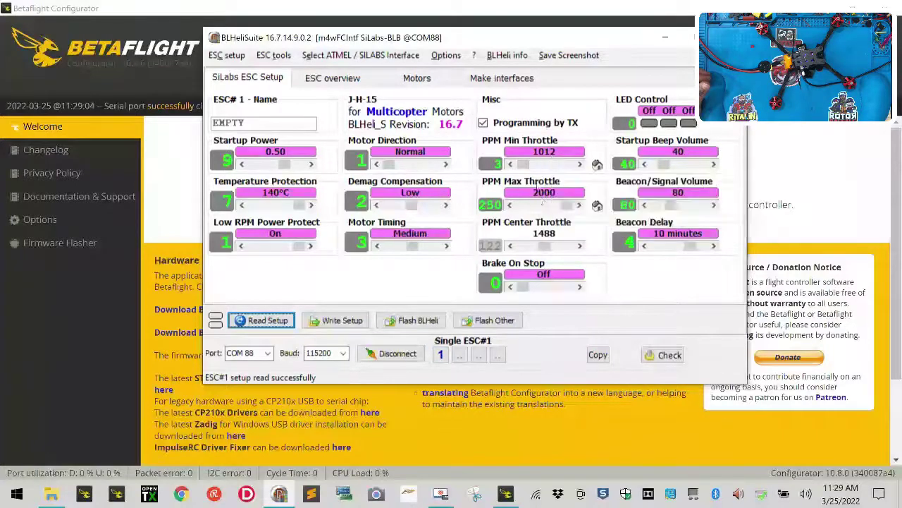
right_click(460, 357)
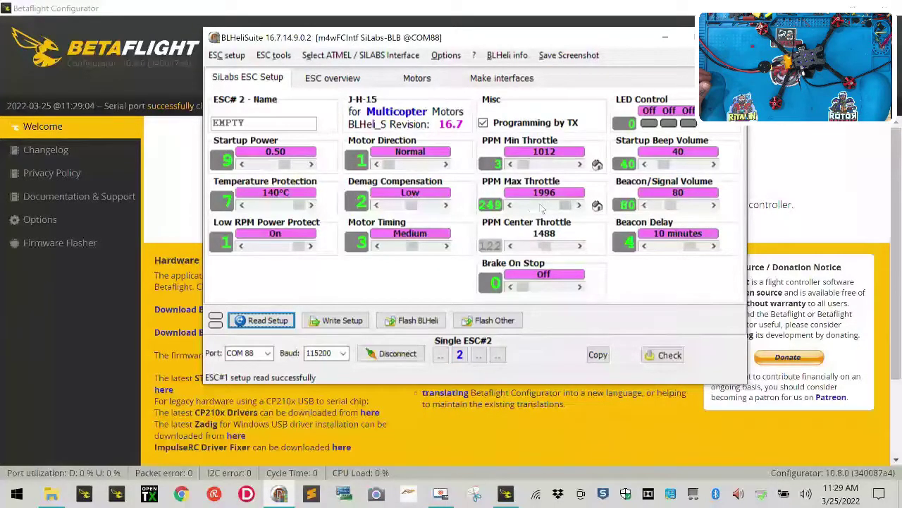
right_click(479, 356)
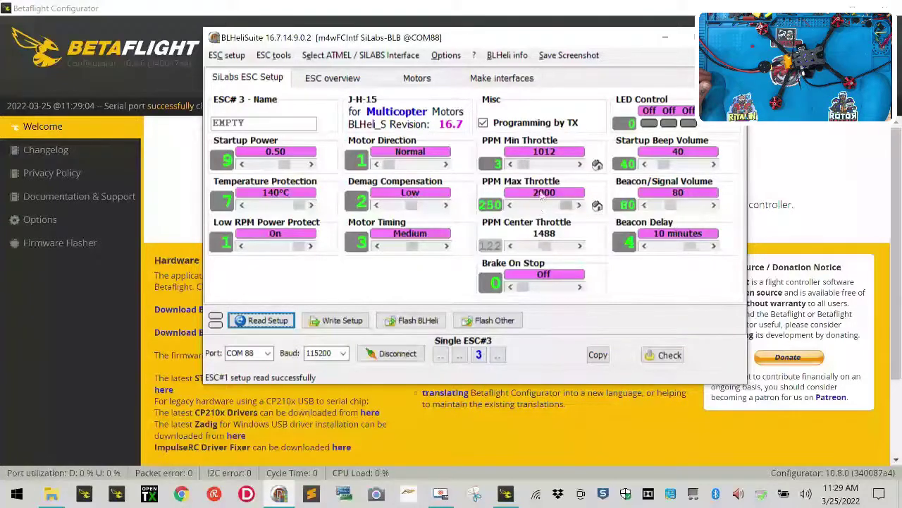
right_click(497, 354)
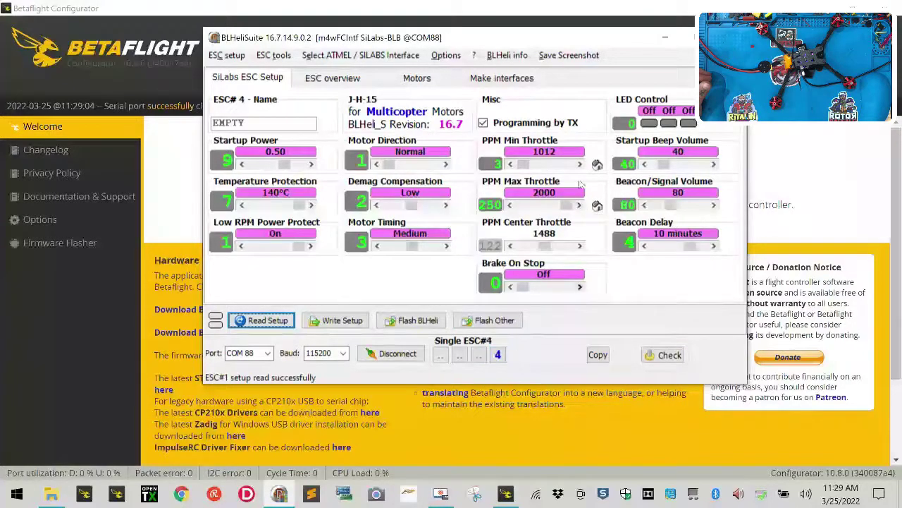
right_click(459, 354)
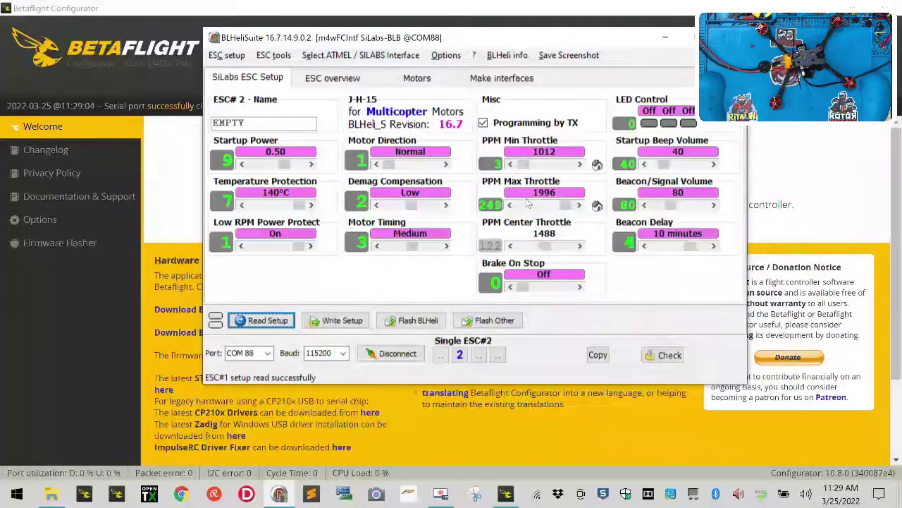
left_click(440, 356)
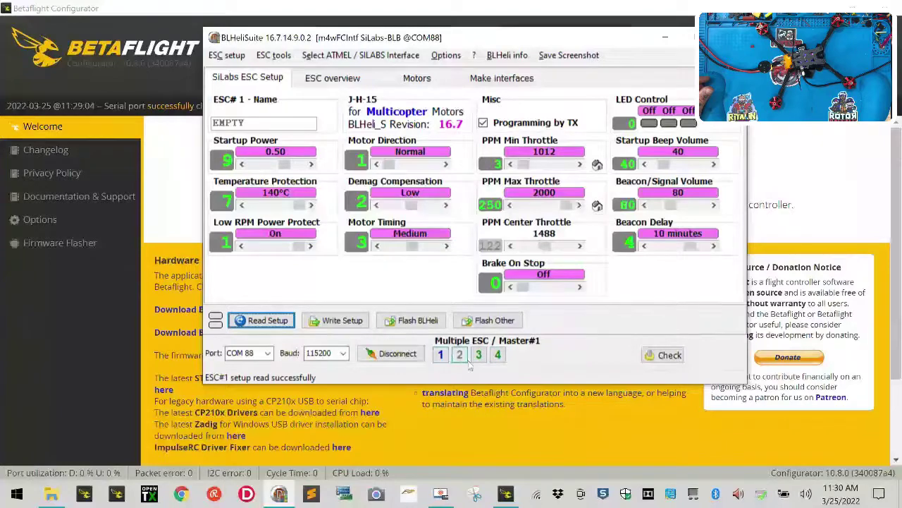
Set the PPM Max Throttle to 1996 and write the setup to all four ESCs.
left_click(510, 205)
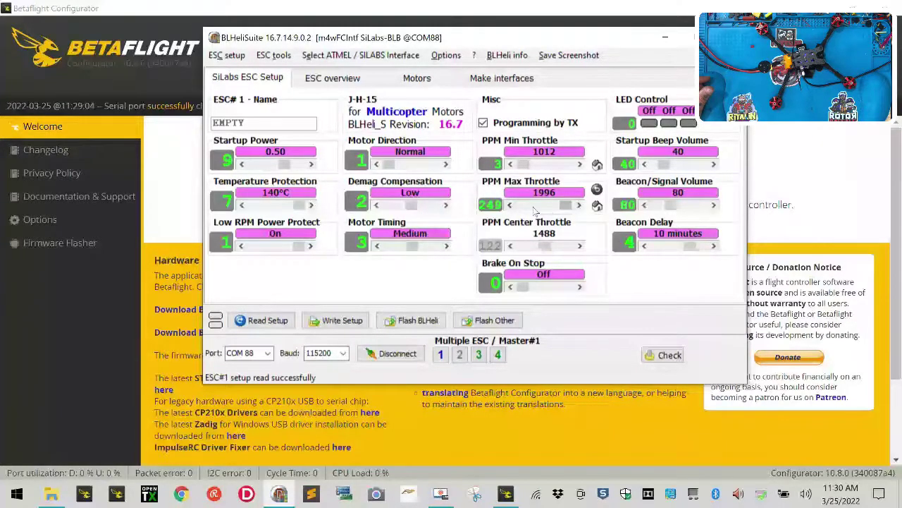
left_click(353, 321)
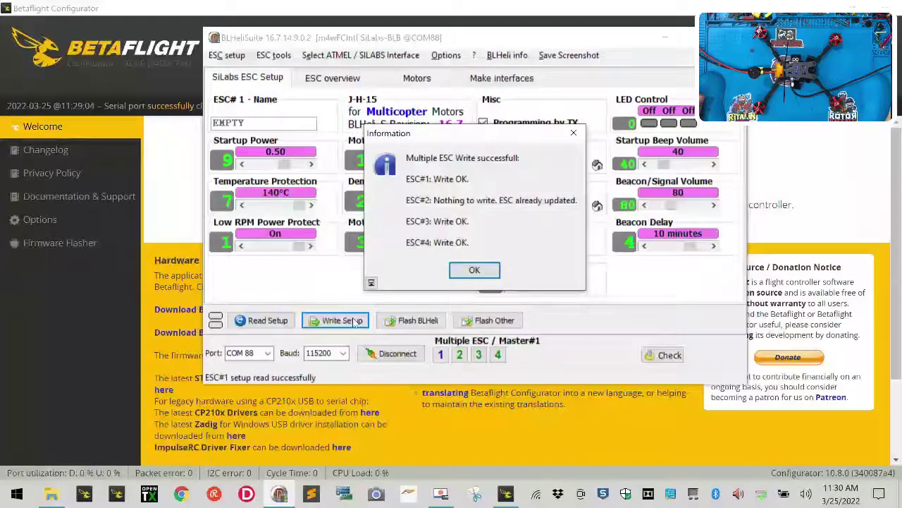
left_click(468, 269)
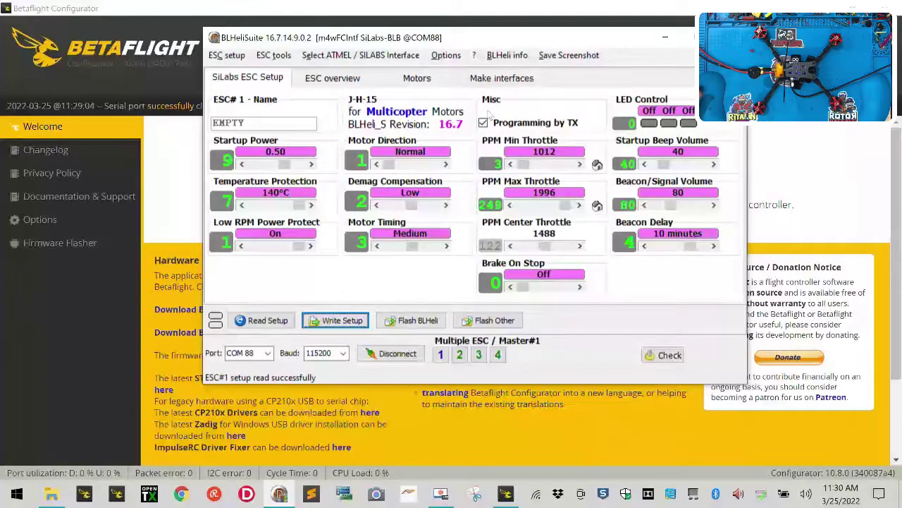
Turn off Programming by TX, write the setup to all four ESCs, and disconnect from the ESC interface.
mouse_move(486, 126)
left_click(484, 124)
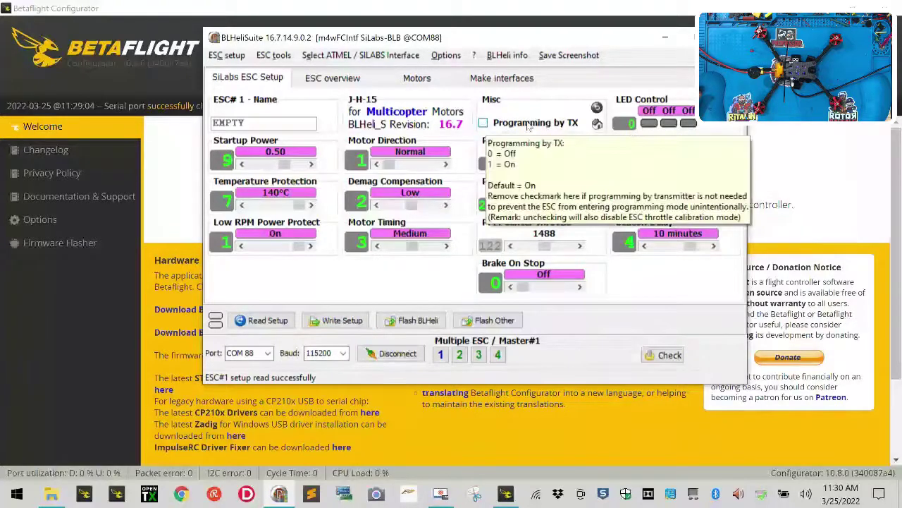
left_click(353, 321)
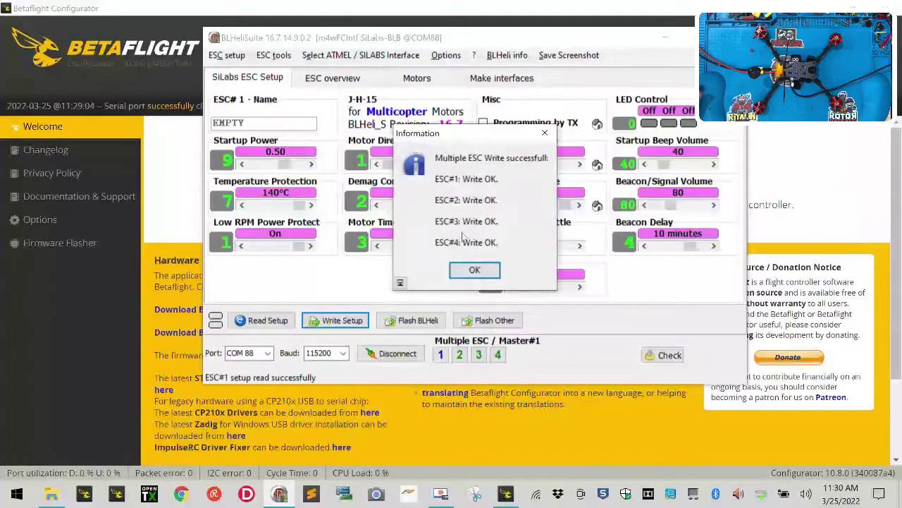
left_click(467, 272)
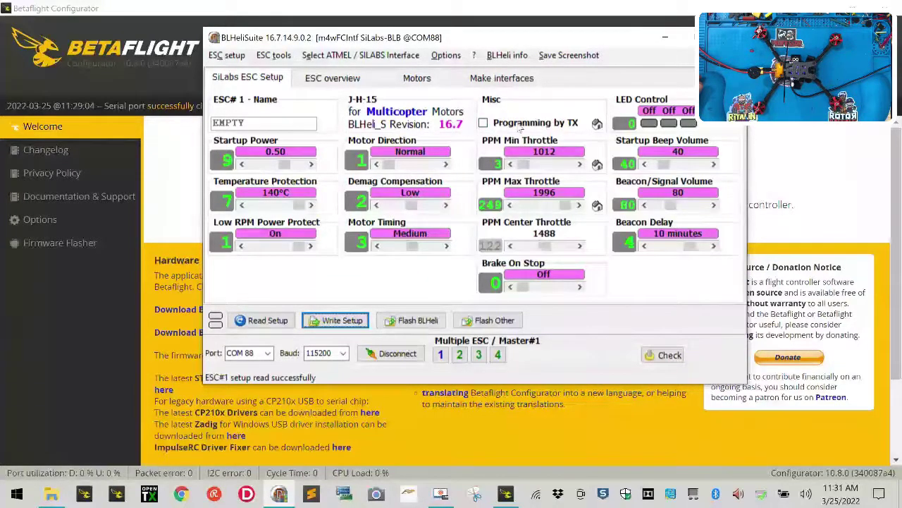
mouse_move(516, 128)
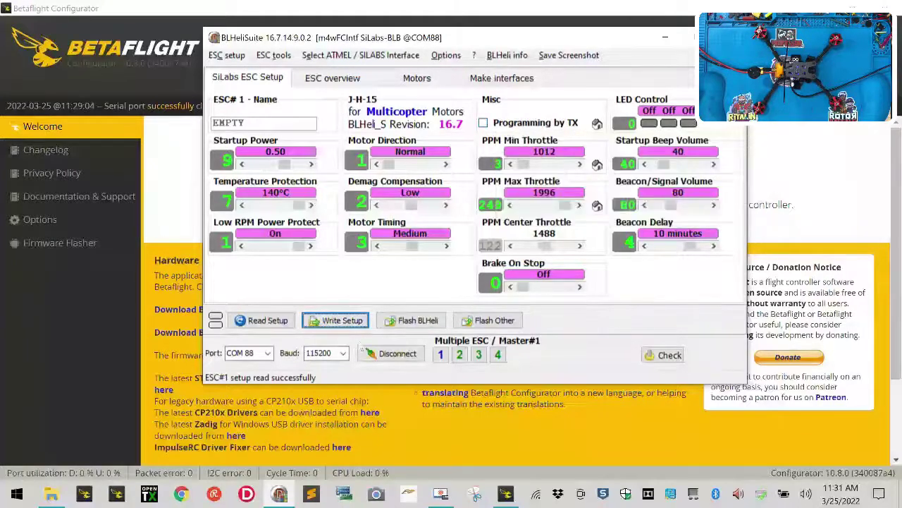
left_click(407, 355)
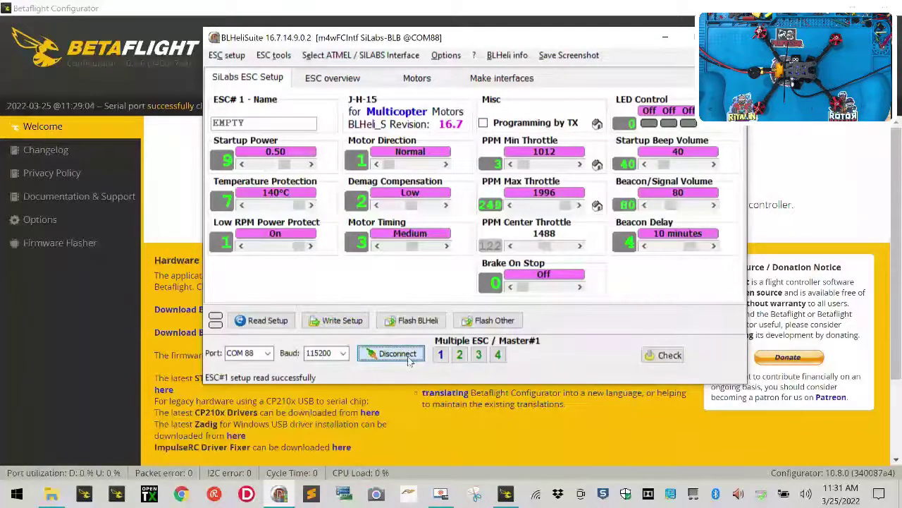